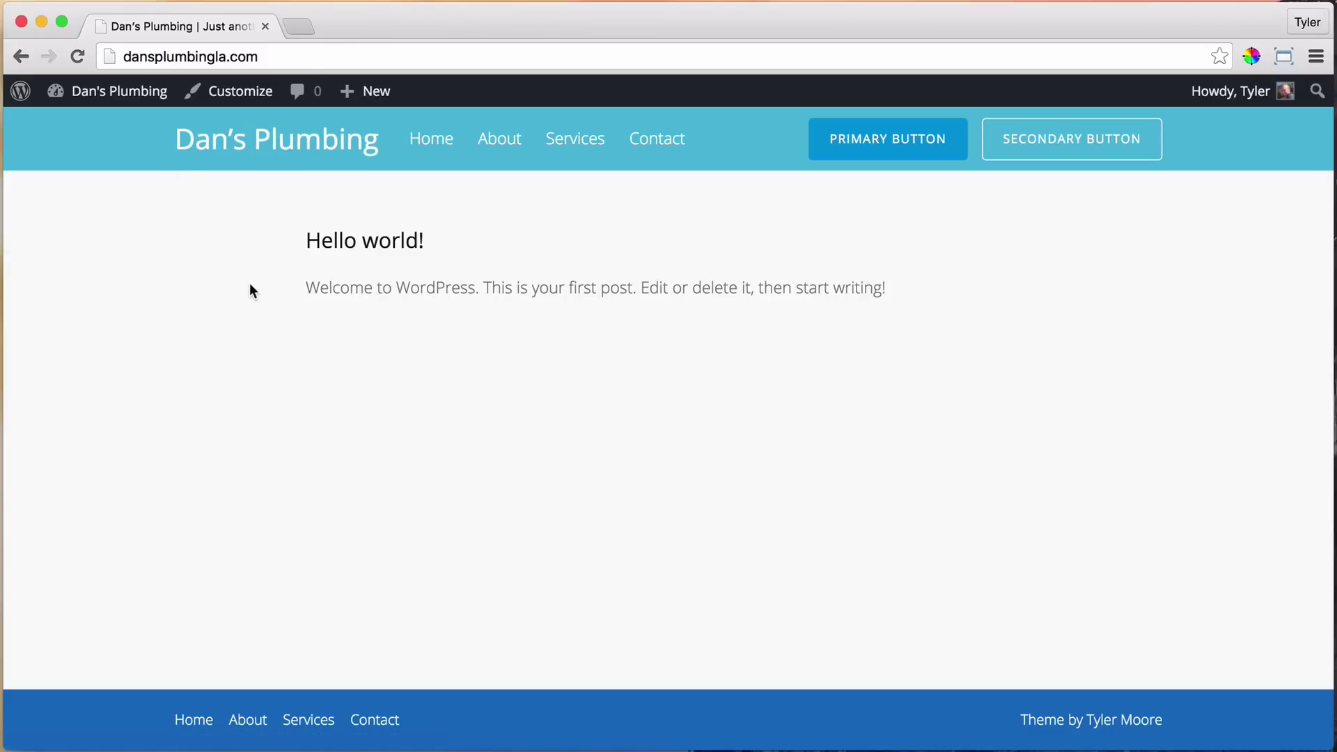
Open the Customizer for Dan's Plumbing and go to its Header Options panel
{"action": "left_click", "coordinate": [241, 97]}
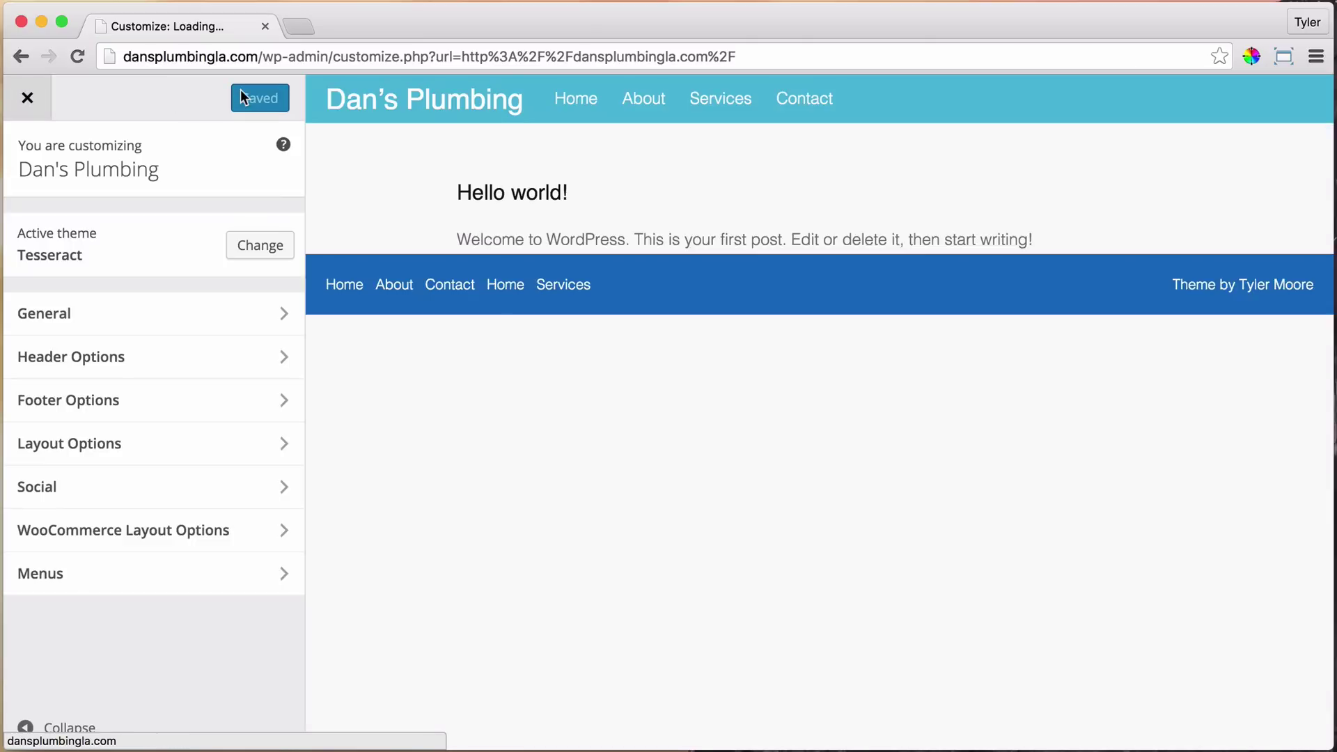
{"action": "left_click", "coordinate": [278, 358]}
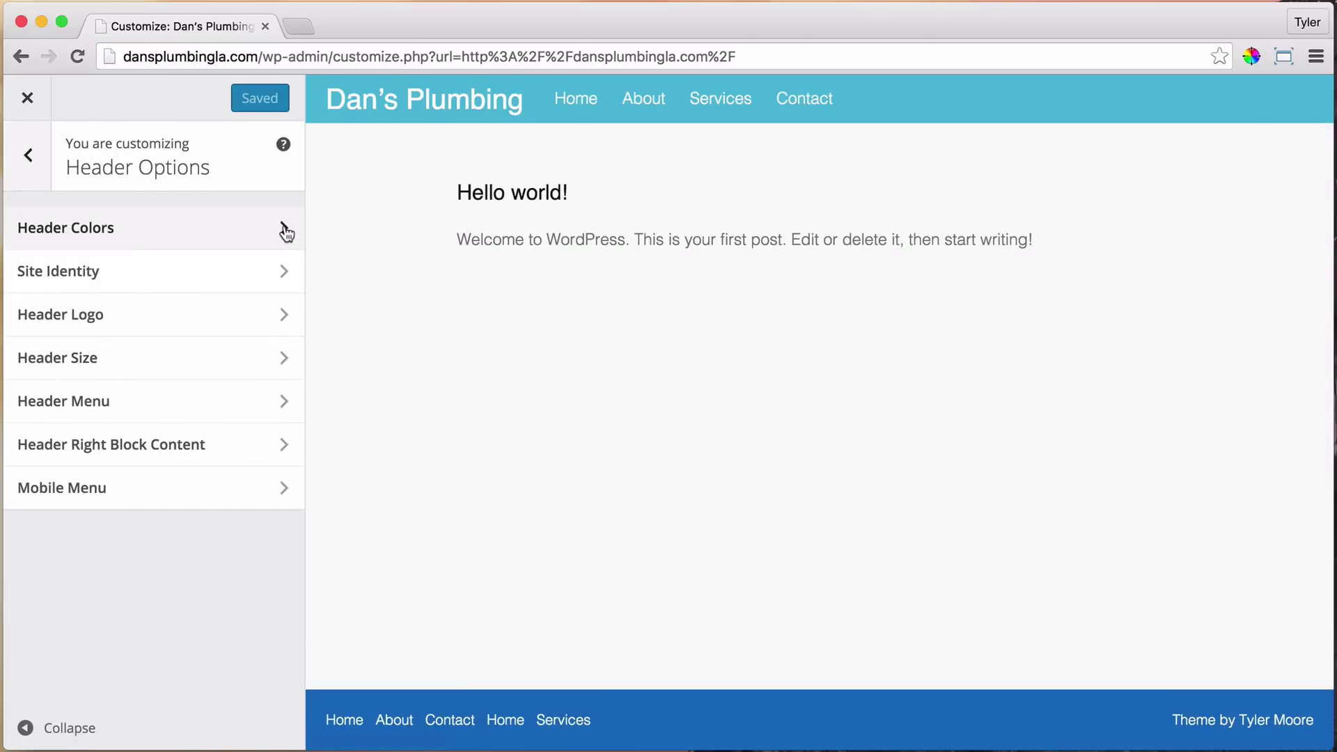
In Header Colors, change the Header Background Color to very light grey #f4f4f4
{"action": "left_click", "coordinate": [286, 232]}
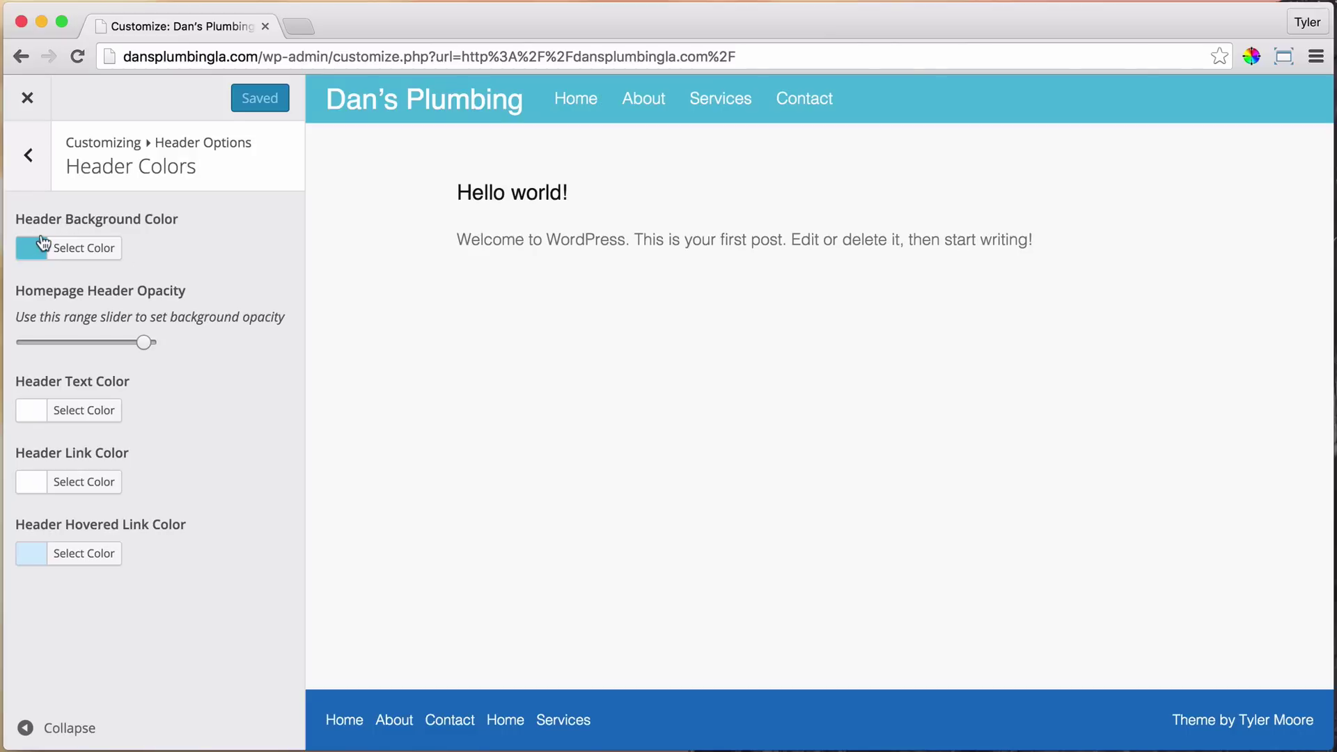
{"action": "left_click", "coordinate": [66, 257]}
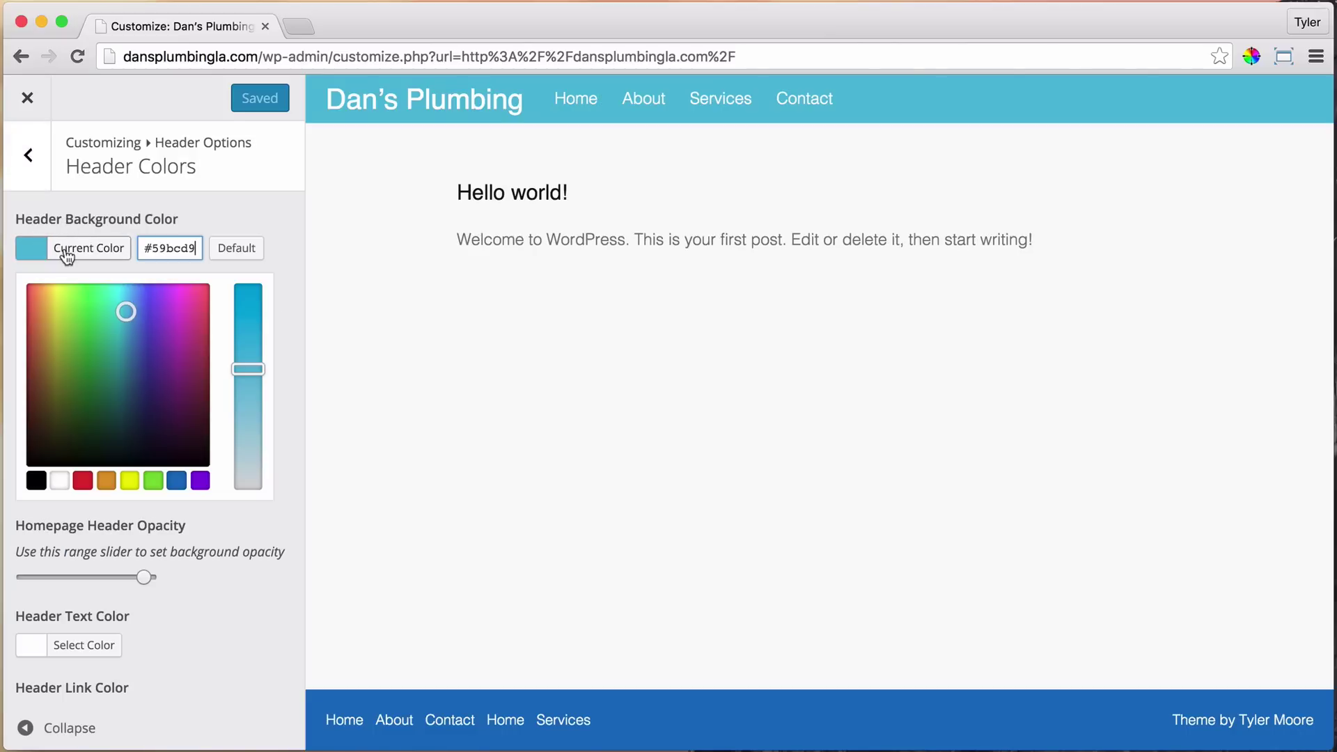
{"action": "left_click", "coordinate": [56, 481]}
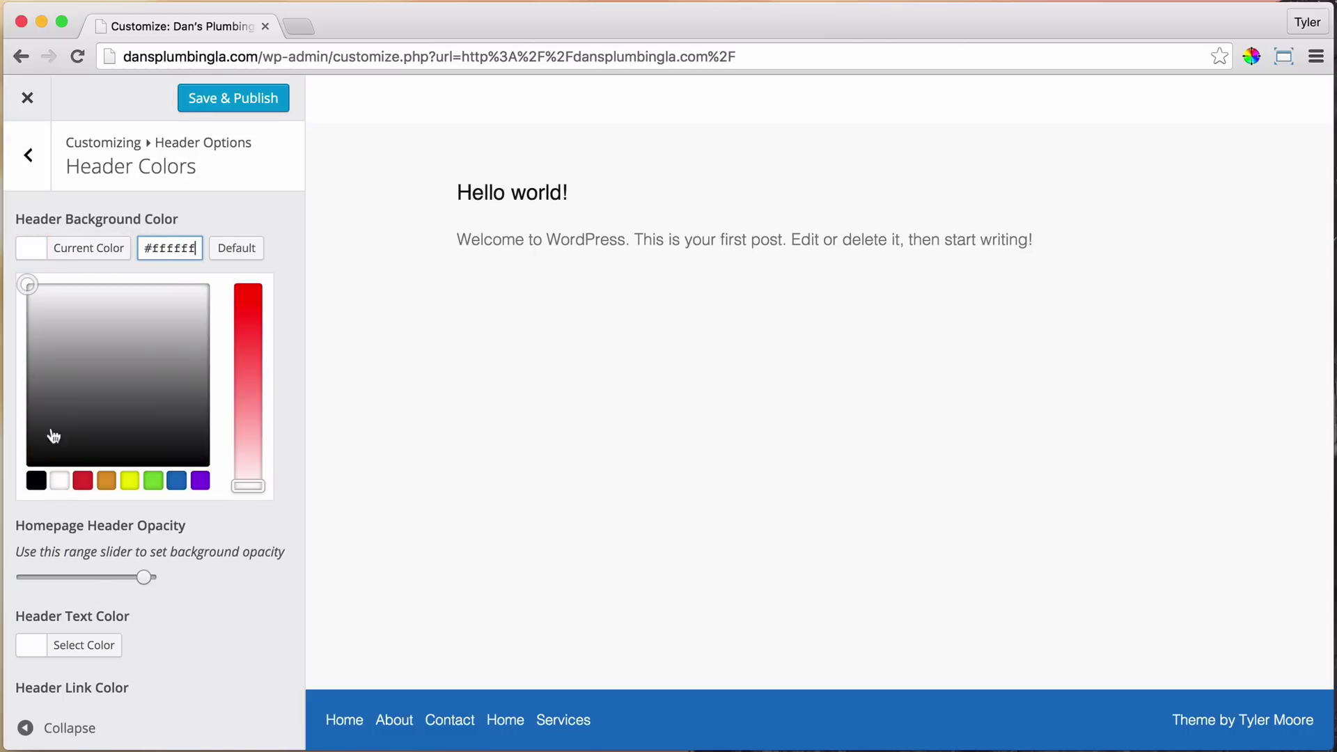
{"action": "left_click_drag", "start_coordinate": [23, 284], "coordinate": [18, 295]}
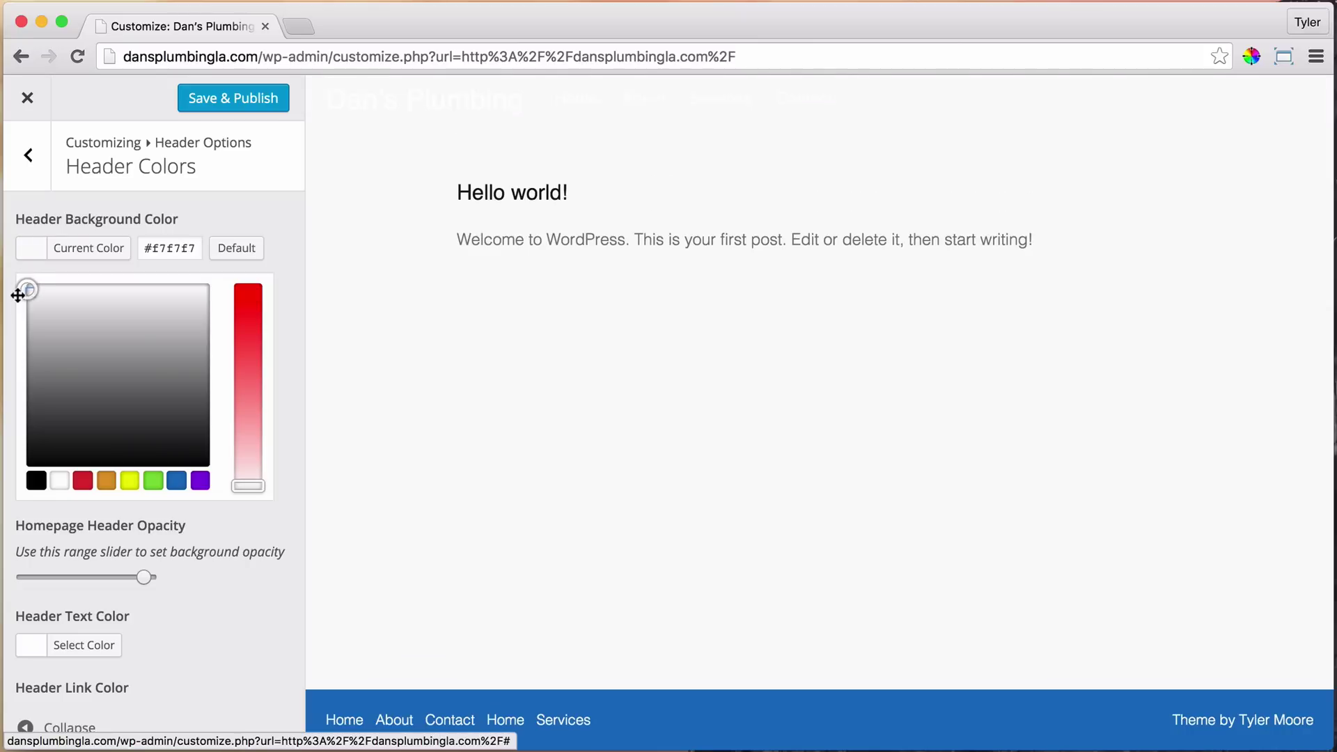
{"action": "left_click_drag", "start_coordinate": [144, 249], "coordinate": [214, 259]}
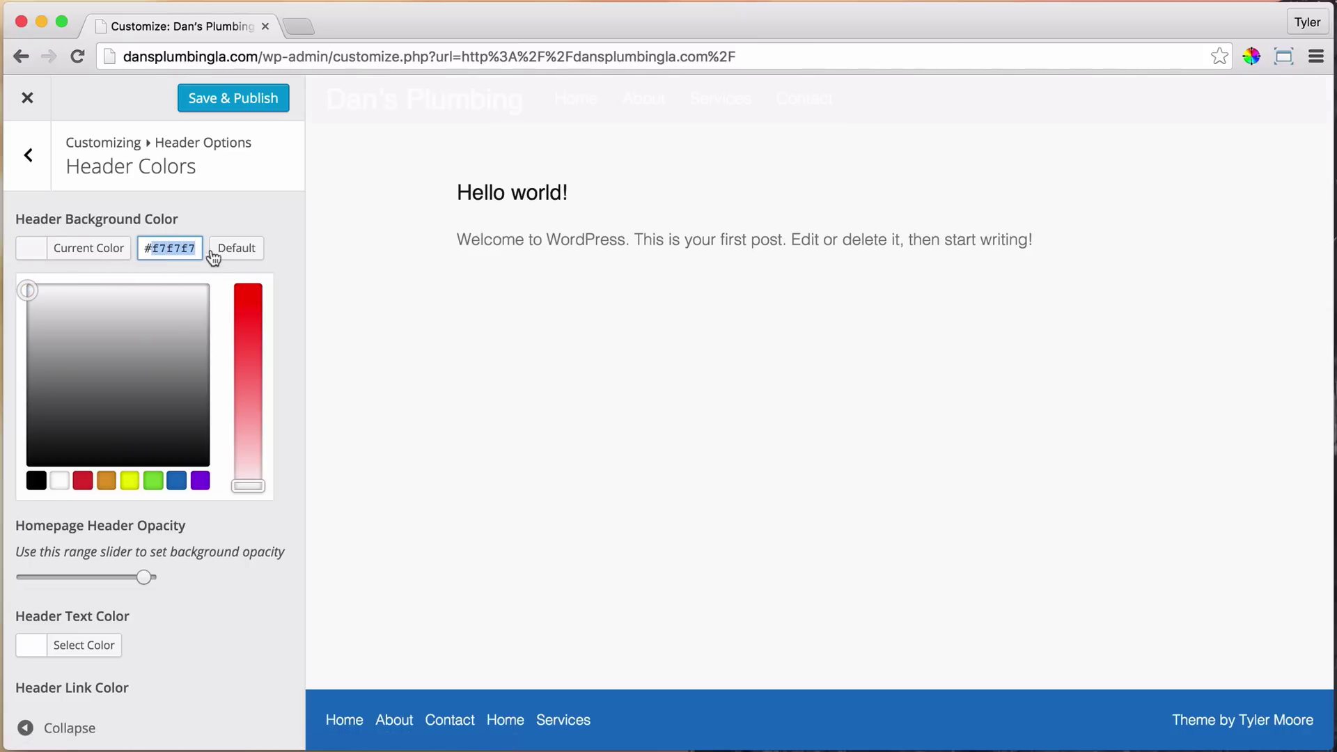
{"action": "mouse_move", "coordinate": [30, 292]}
{"action": "left_mouse_down"}
{"action": "mouse_move", "coordinate": [18, 284]}
{"action": "mouse_move", "coordinate": [28, 290]}
{"action": "left_mouse_up"}
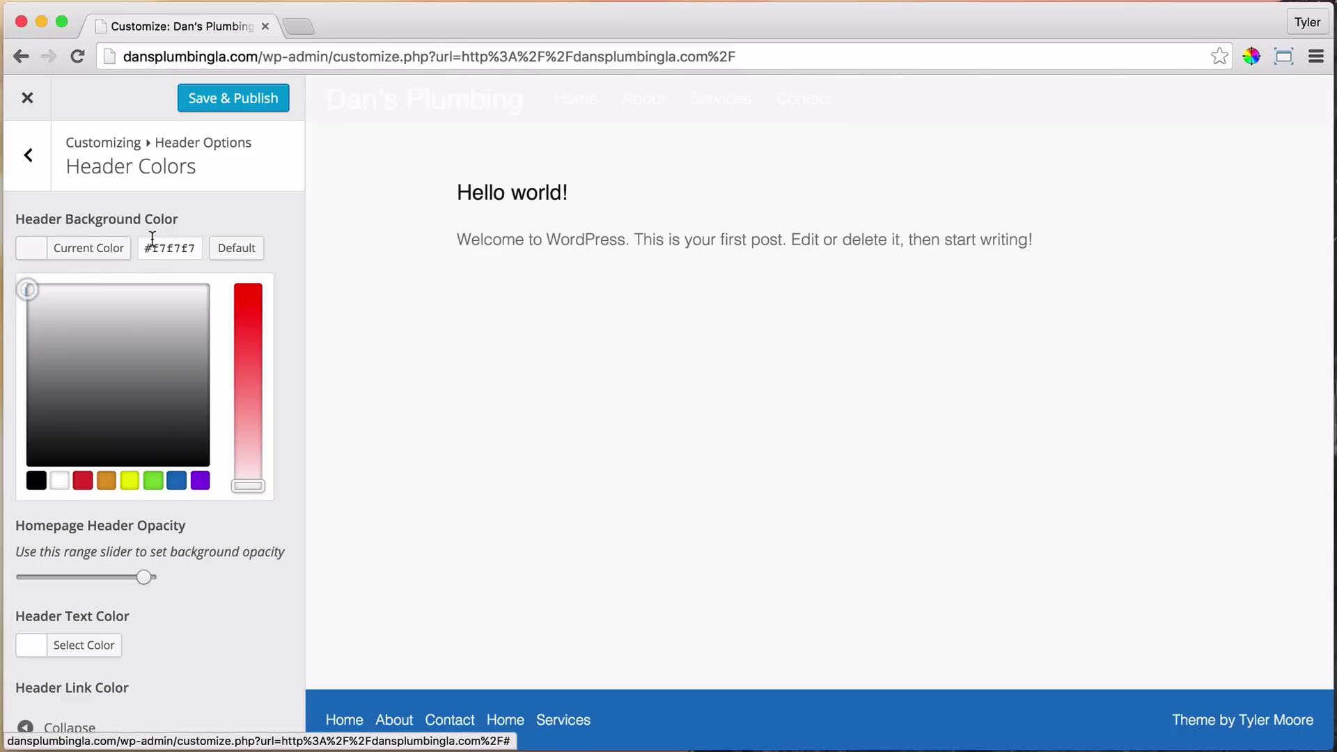
{"action": "double_click", "coordinate": [165, 249]}
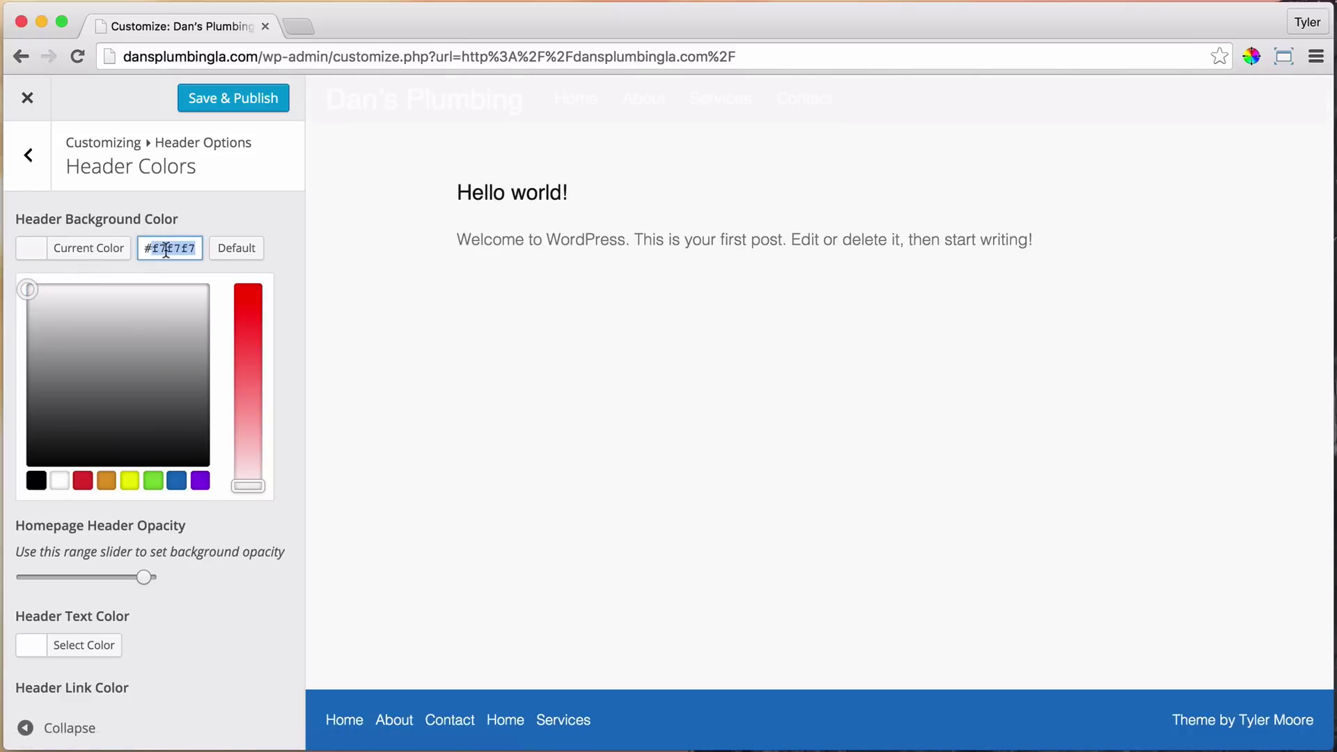
{"action": "type", "text": "#f4f4f4"}
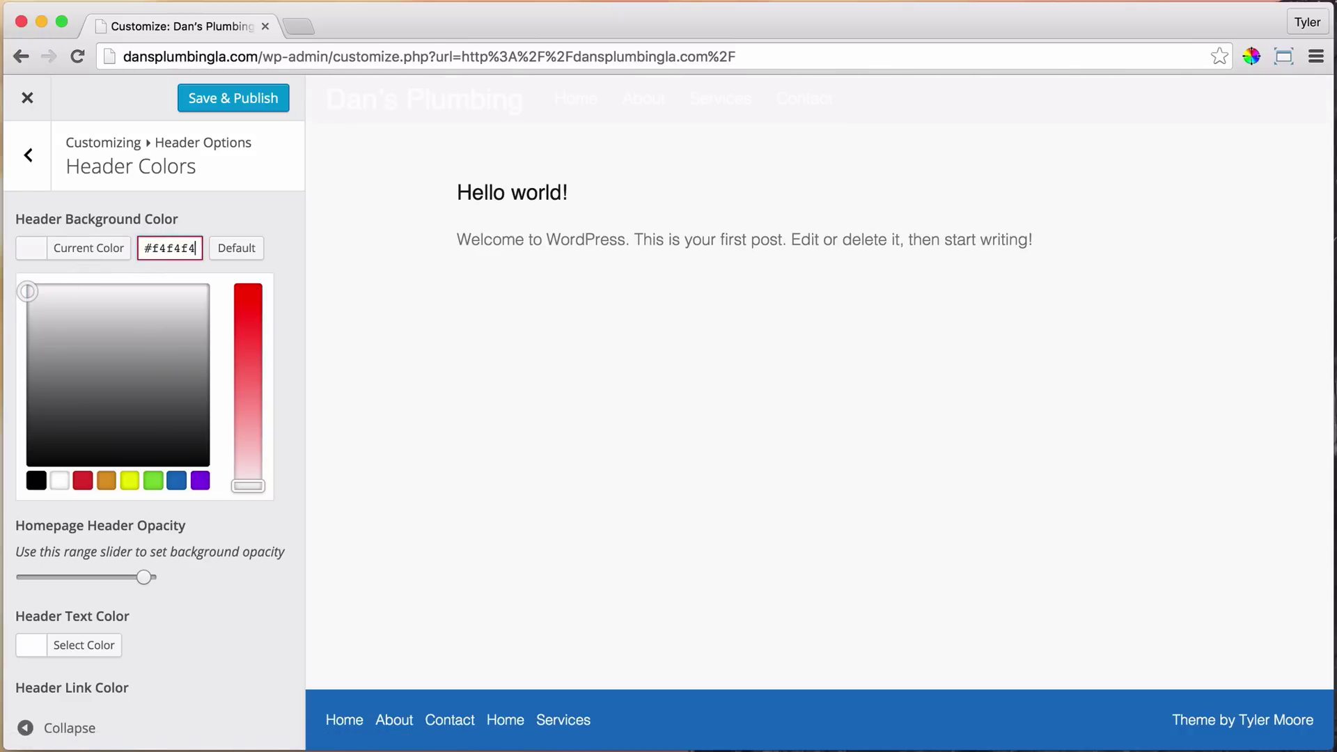
{"action": "left_click", "coordinate": [264, 202]}
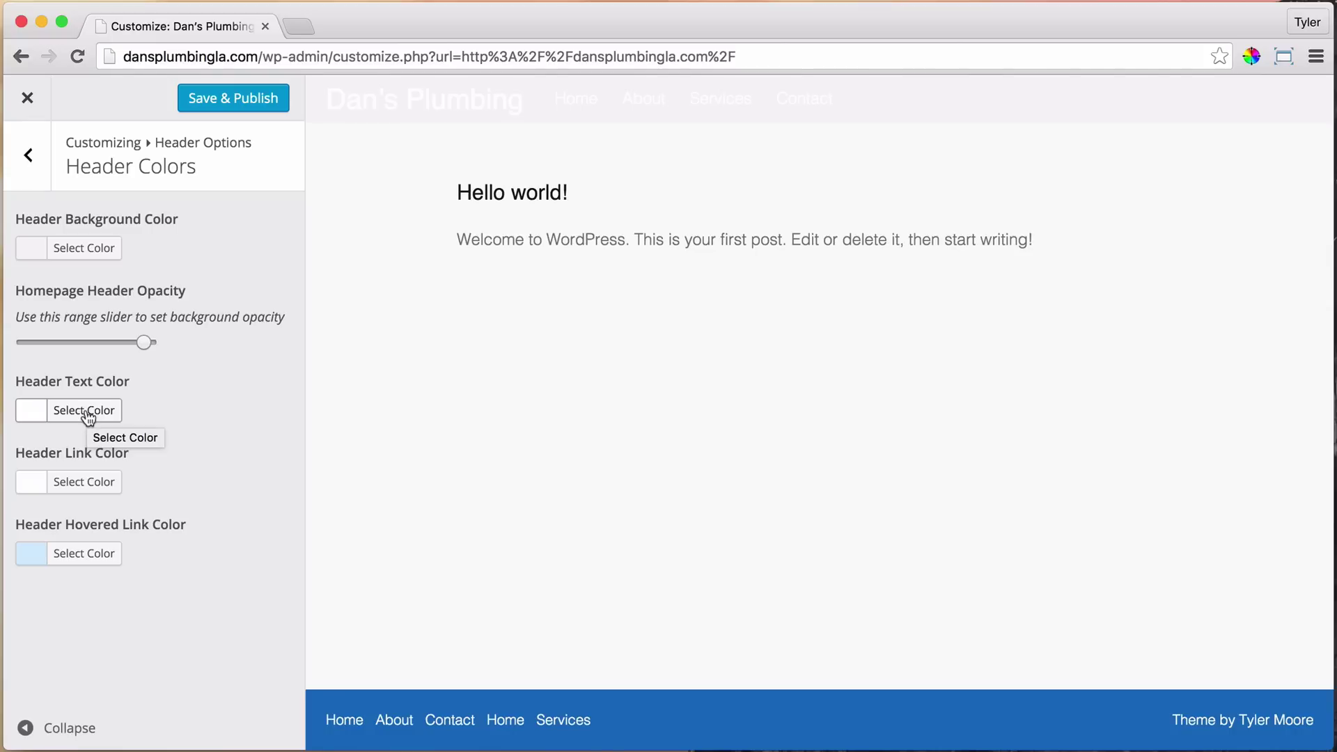
Change the Header Text Color from white to dark grey #222222
{"action": "left_click", "coordinate": [35, 416]}
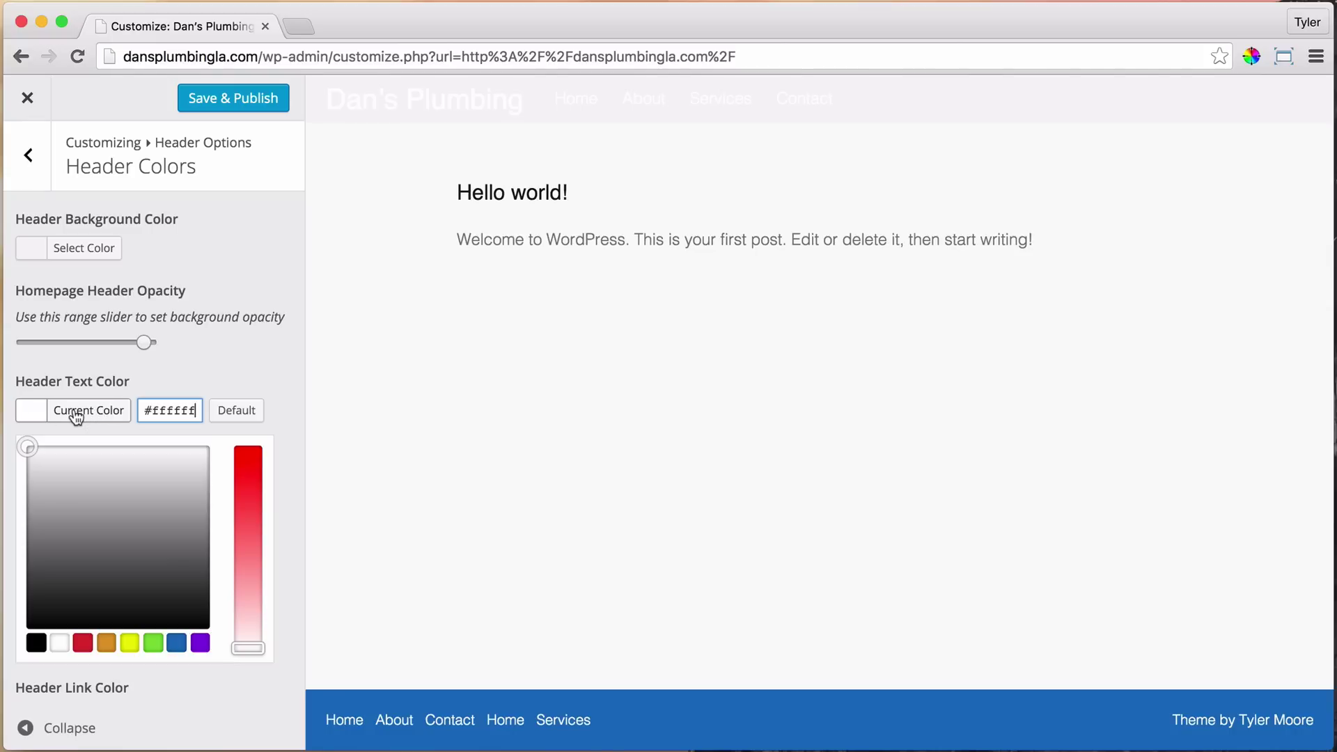
{"action": "left_click", "coordinate": [40, 644]}
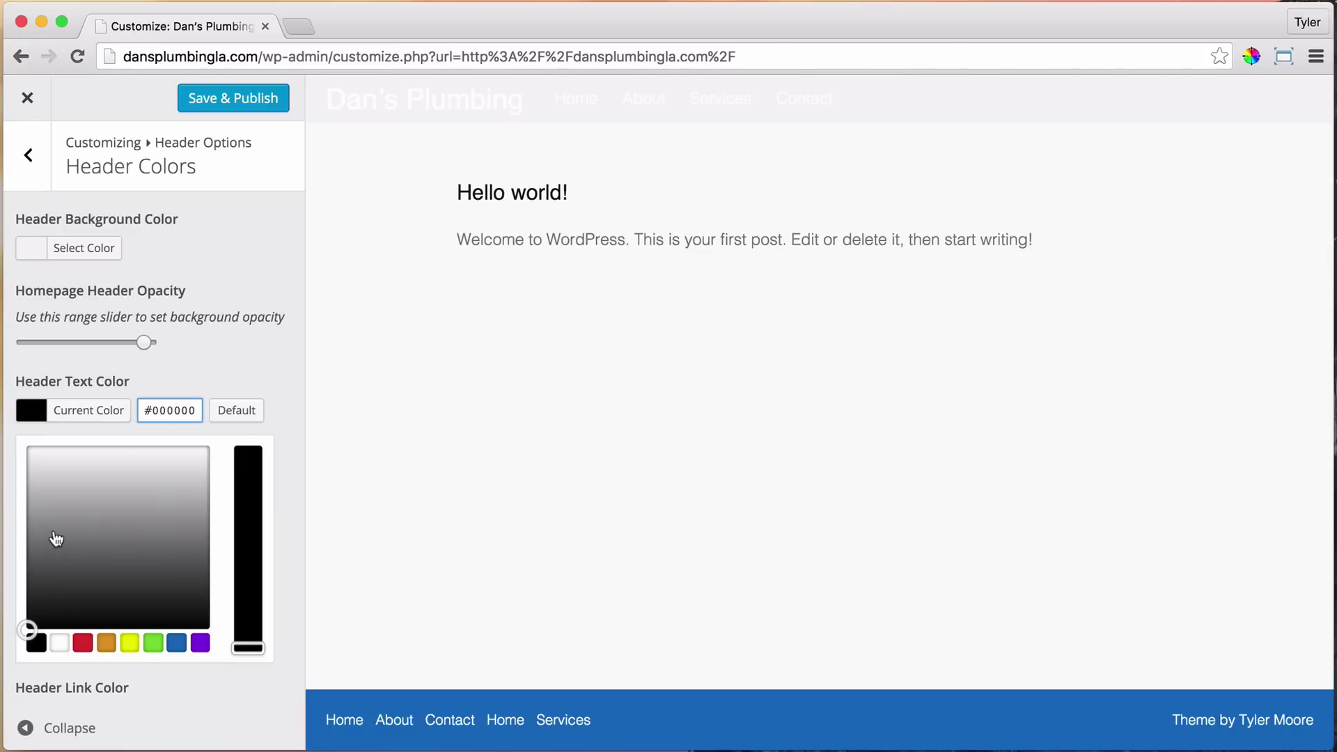
{"action": "mouse_move", "coordinate": [30, 613]}
{"action": "left_mouse_down"}
{"action": "mouse_move", "coordinate": [21, 595]}
{"action": "mouse_move", "coordinate": [21, 606]}
{"action": "left_mouse_up"}
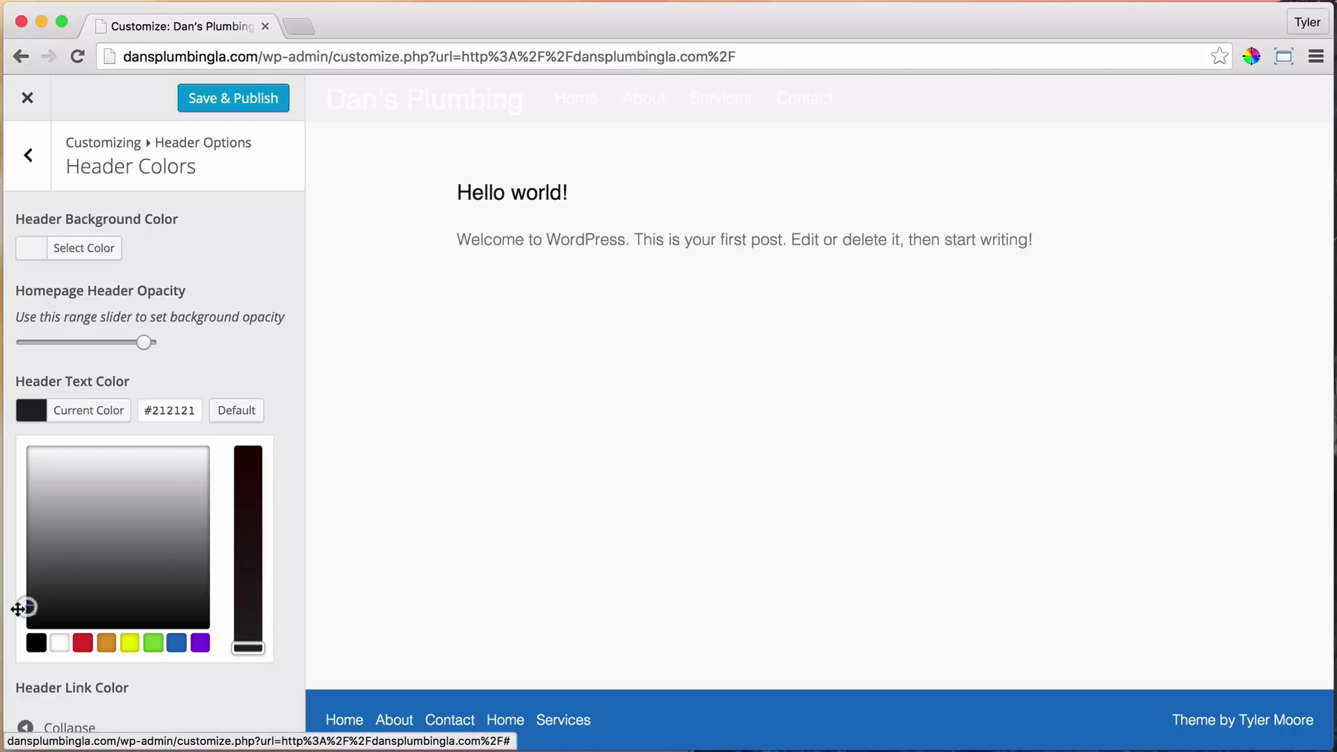
{"action": "double_click", "coordinate": [175, 410]}
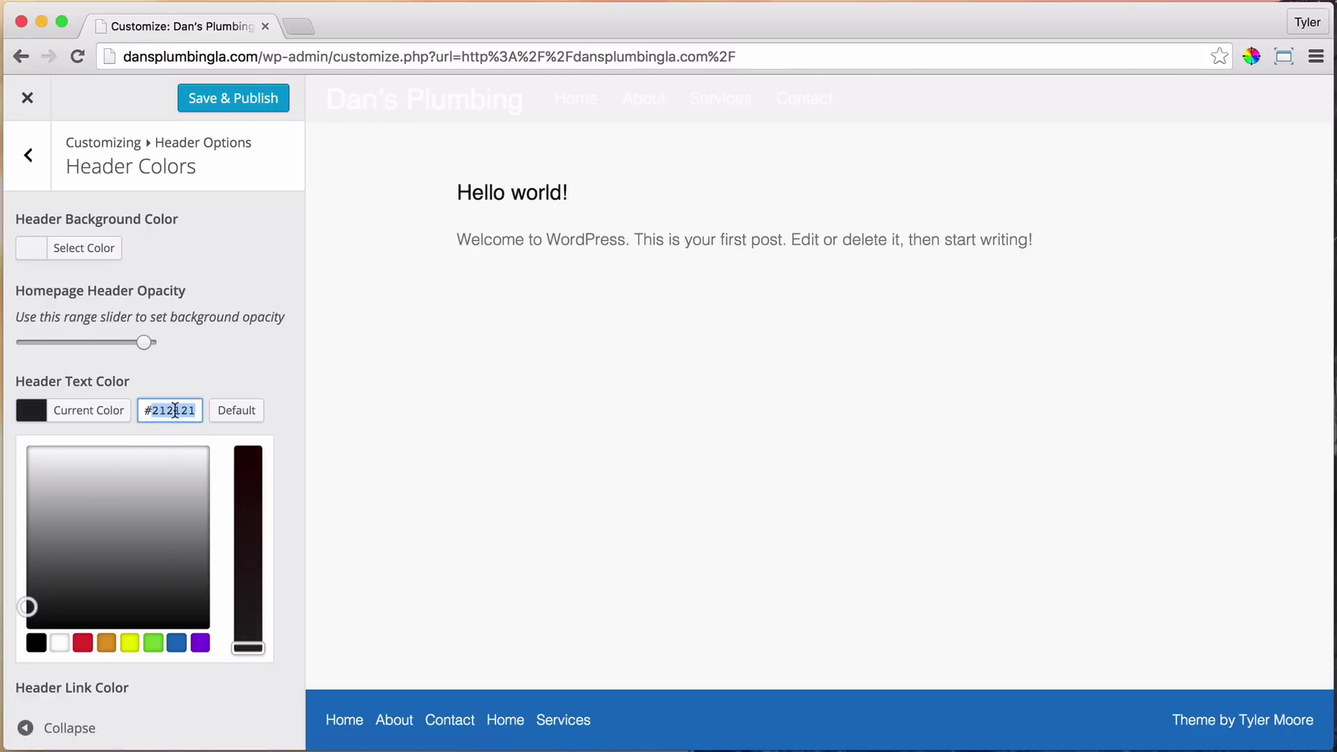
{"action": "type", "text": "222222"}
{"action": "left_click", "coordinate": [238, 366]}
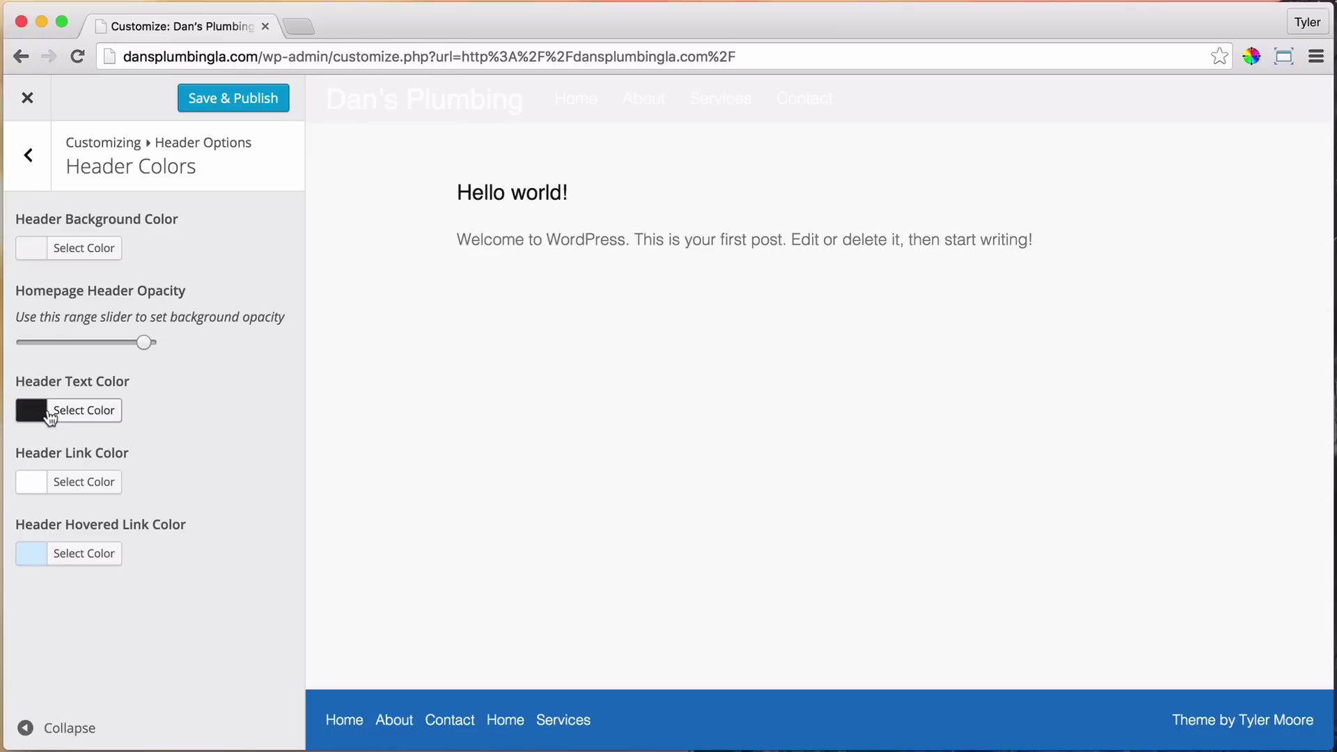
Set the Header Link Color to dark grey #222222
{"action": "left_click", "coordinate": [39, 489]}
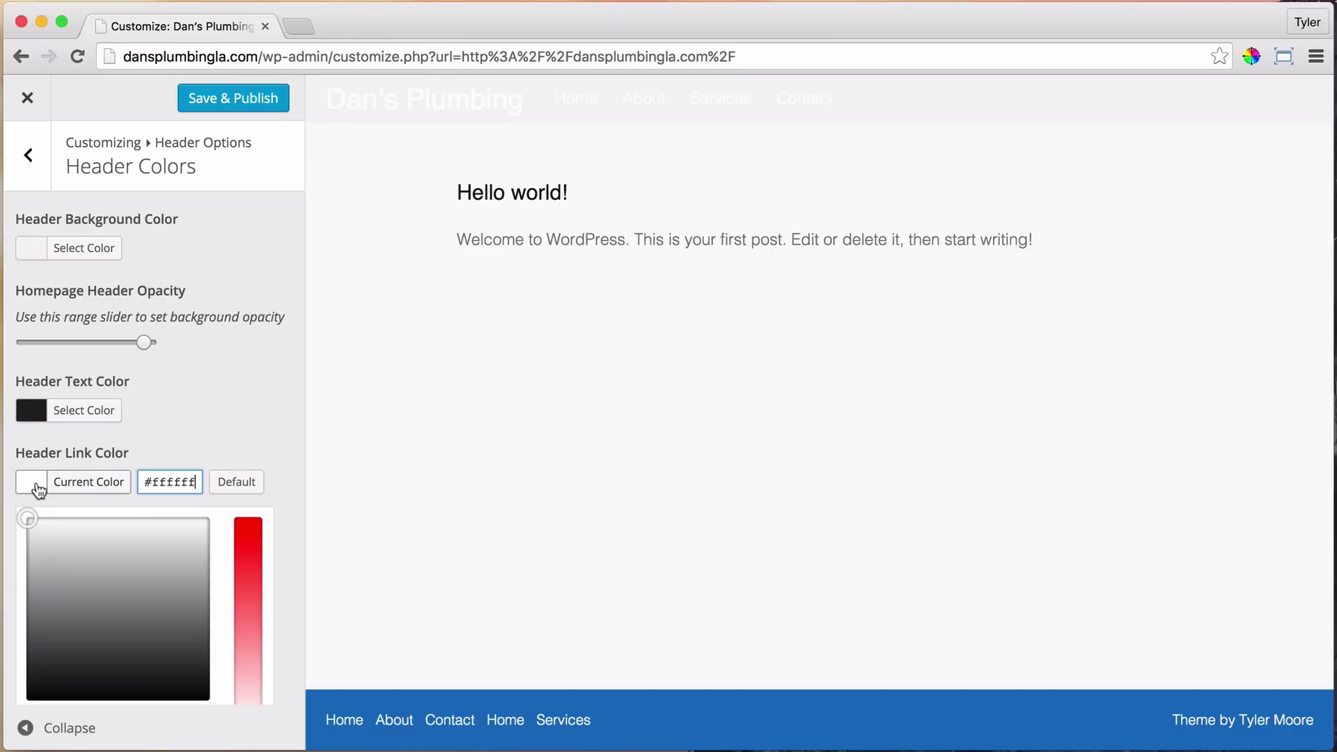
{"action": "double_click", "coordinate": [177, 480]}
{"action": "type", "text": "222222"}
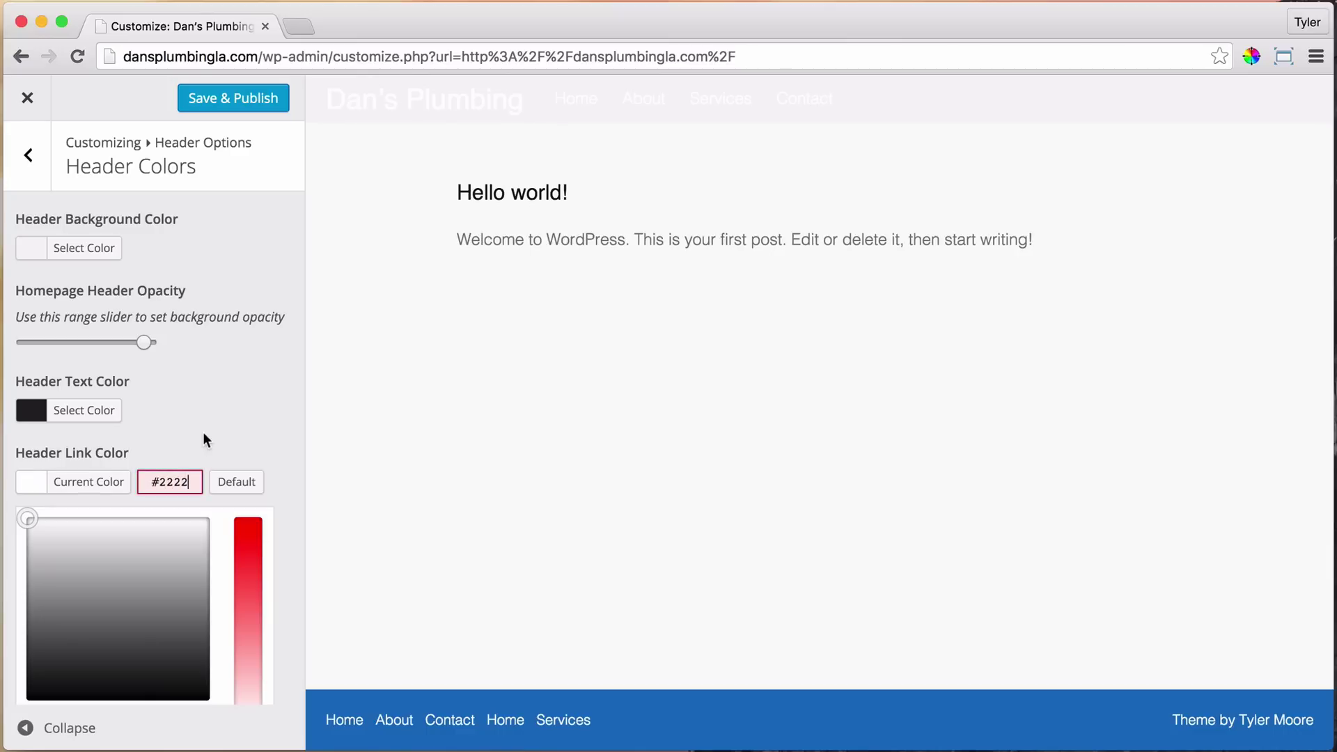
{"action": "left_click", "coordinate": [209, 429]}
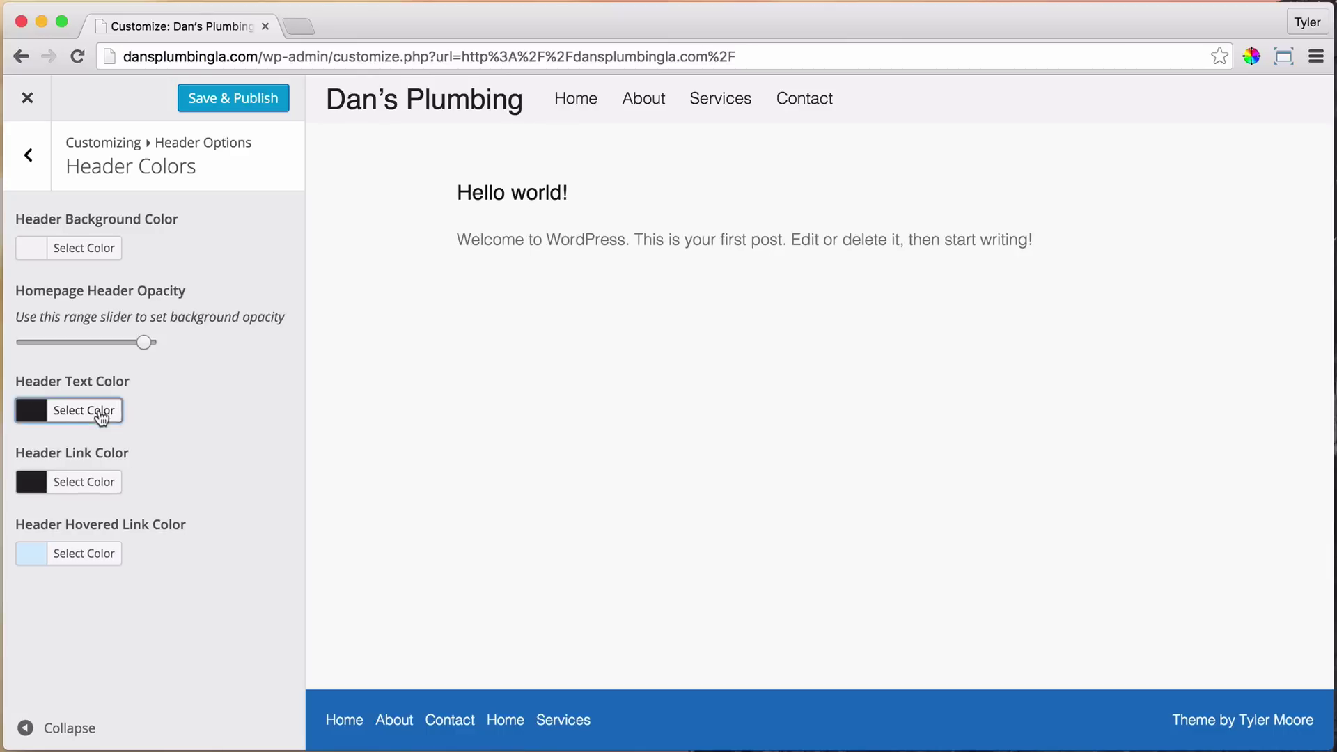
Recheck that the Header Text Color hex value is still #222222
{"action": "left_click", "coordinate": [104, 412]}
{"action": "double_click", "coordinate": [171, 411]}
{"action": "left_click", "coordinate": [212, 363]}
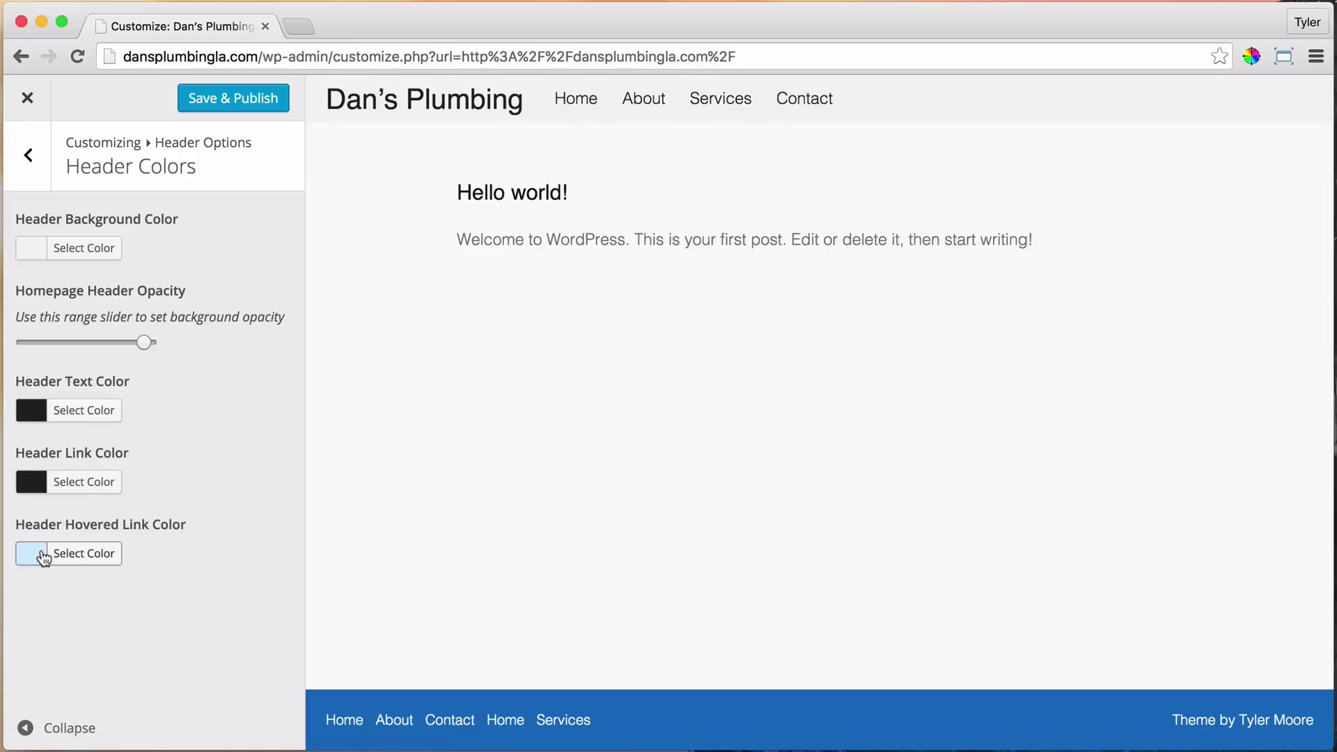
Set the Header Hovered Link Color to mid grey #565656 and publish the colour changes
{"action": "left_click", "coordinate": [97, 558]}
{"action": "scroll", "coordinate": [230, 510], "scroll_direction": "down", "scroll_amount": 3}
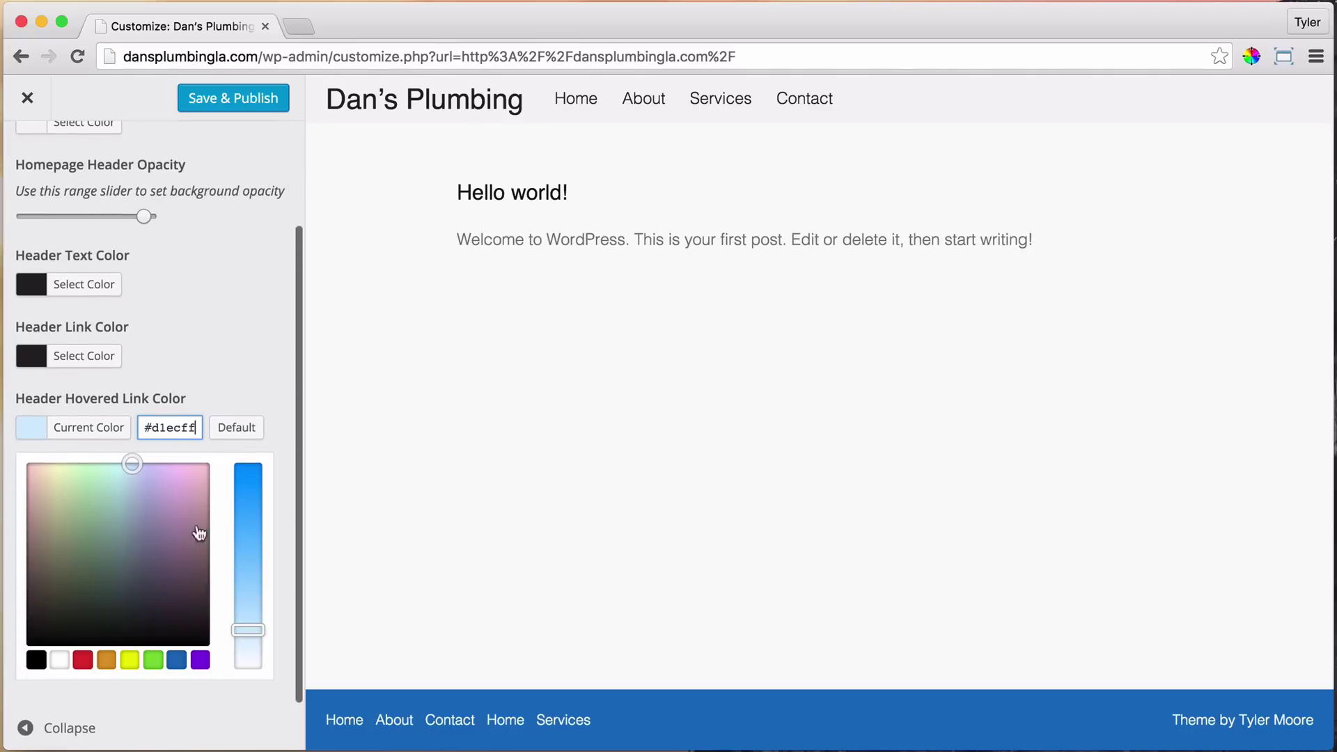
{"action": "left_click", "coordinate": [36, 659]}
{"action": "mouse_move", "coordinate": [30, 597]}
{"action": "left_mouse_down"}
{"action": "mouse_move", "coordinate": [40, 594]}
{"action": "mouse_move", "coordinate": [16, 587]}
{"action": "left_mouse_up"}
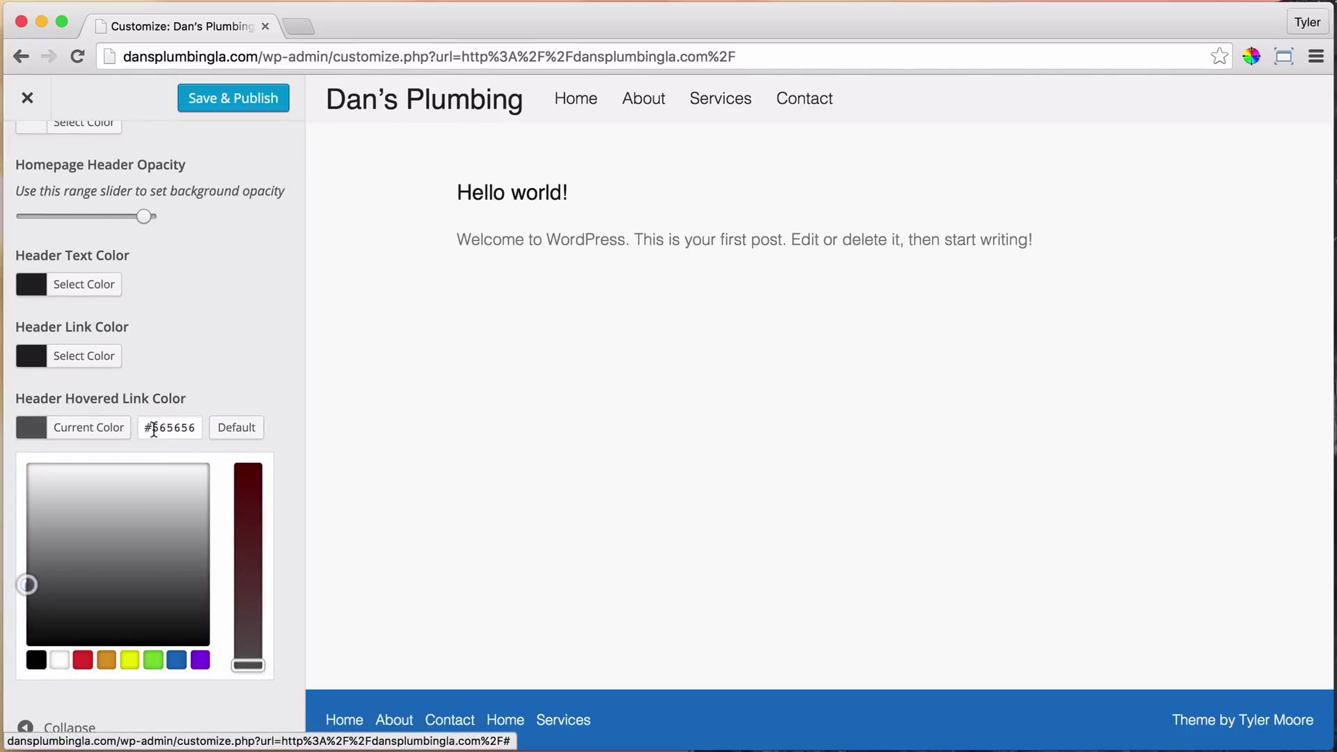
{"action": "left_click_drag", "start_coordinate": [153, 428], "coordinate": [191, 425]}
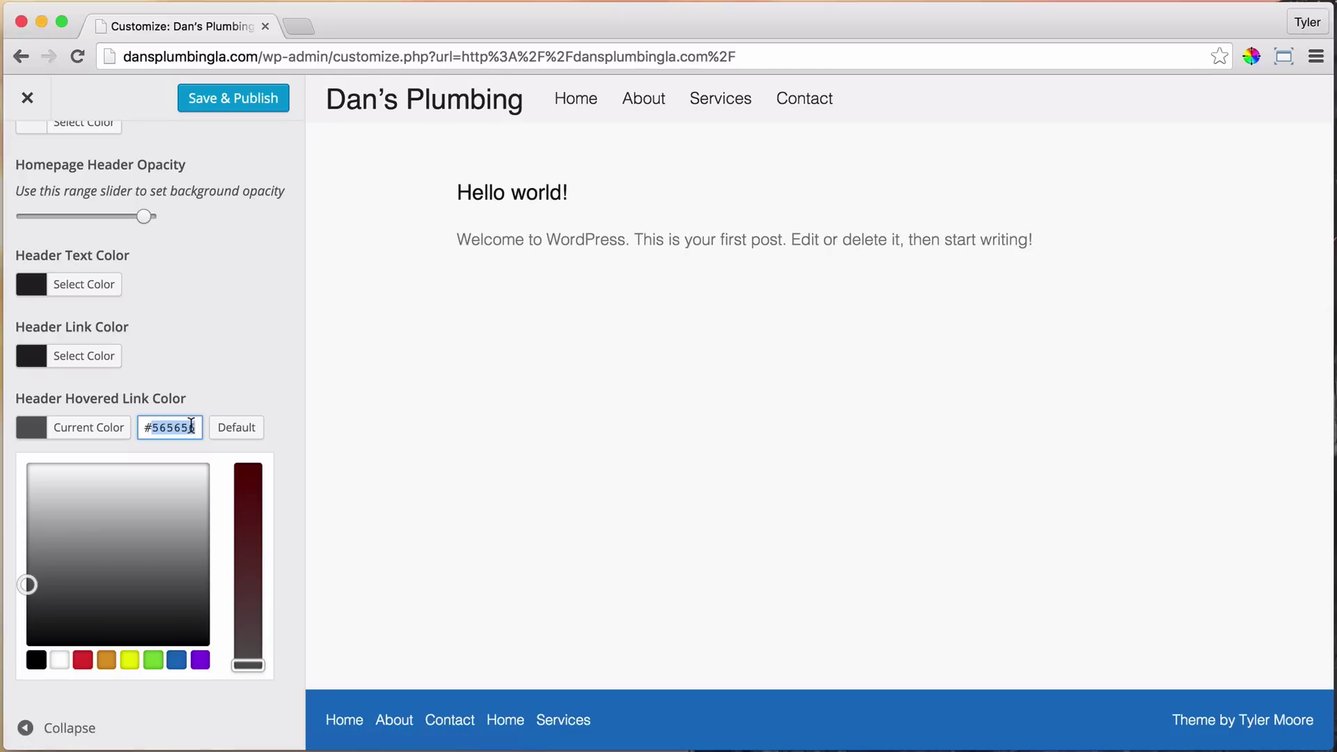
{"action": "left_click", "coordinate": [190, 425]}
{"action": "left_click", "coordinate": [247, 374]}
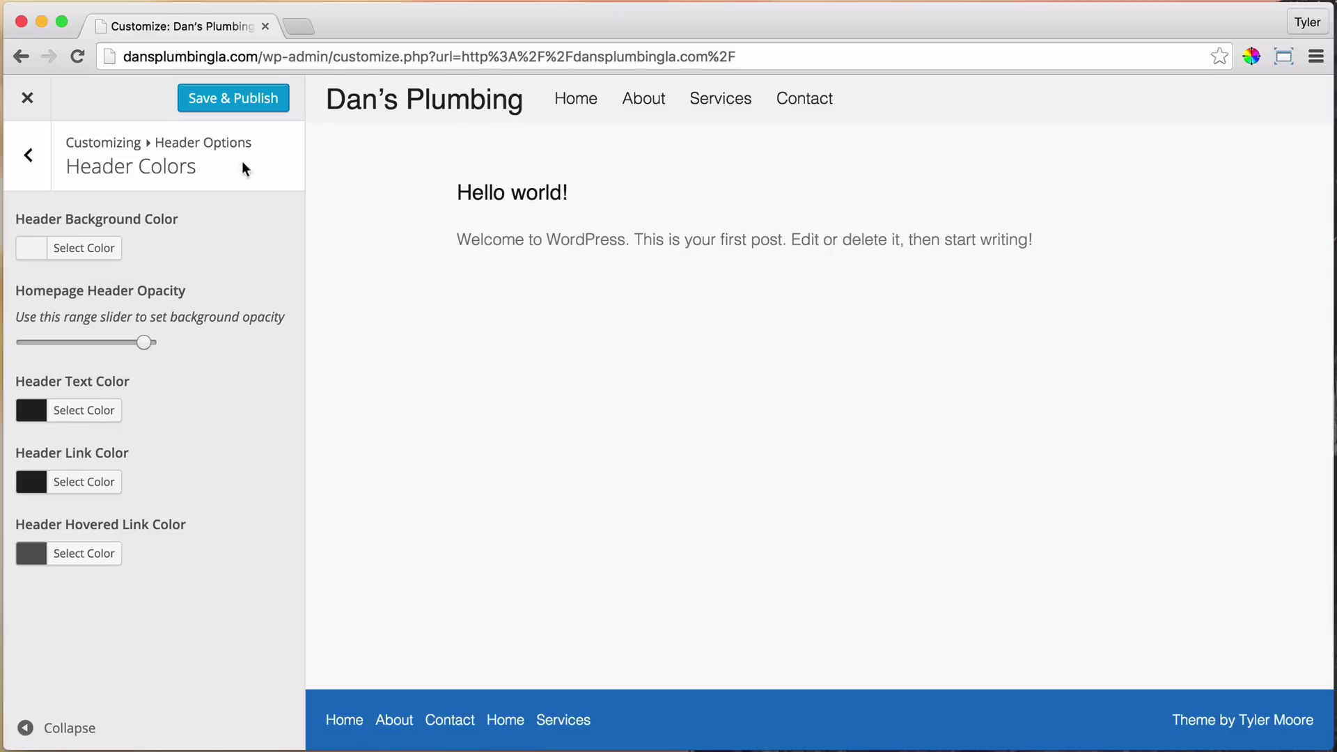
{"action": "left_click", "coordinate": [237, 101]}
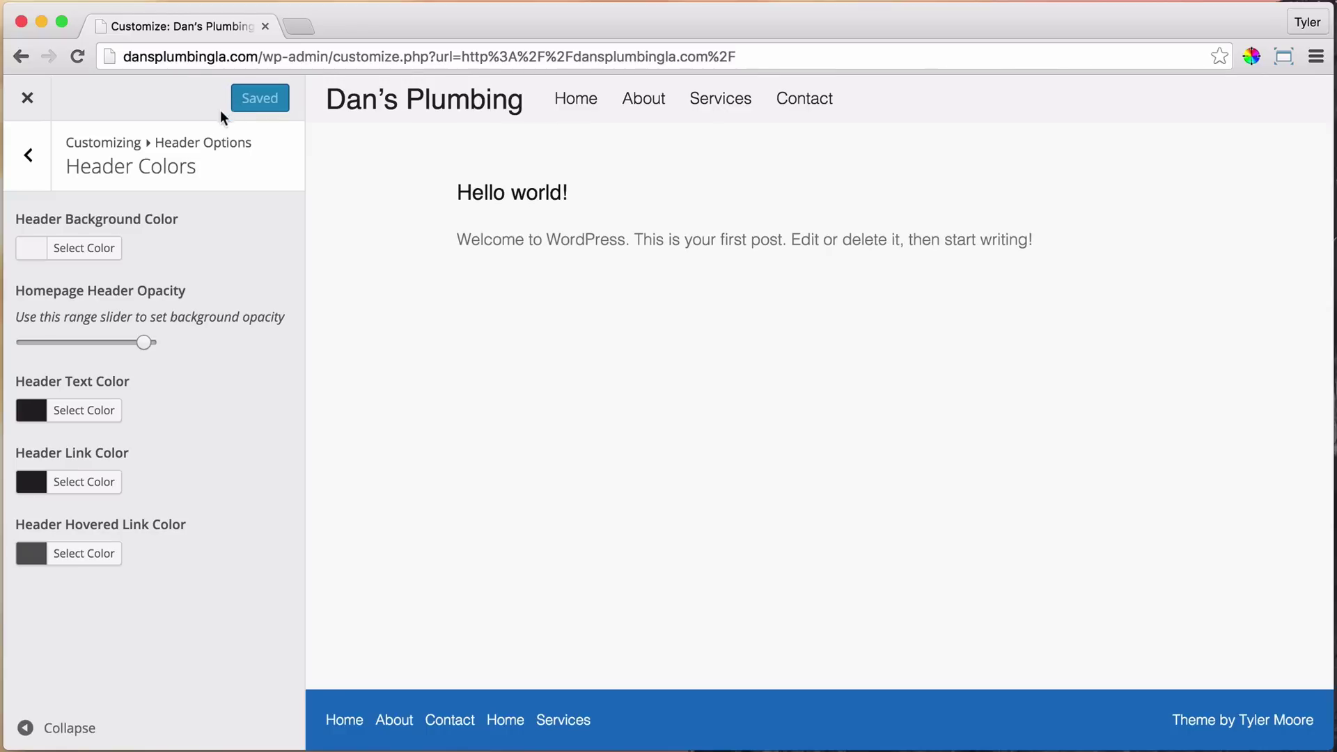
Go back from Header Colors to the Header Options section list
{"action": "left_click", "coordinate": [29, 156]}
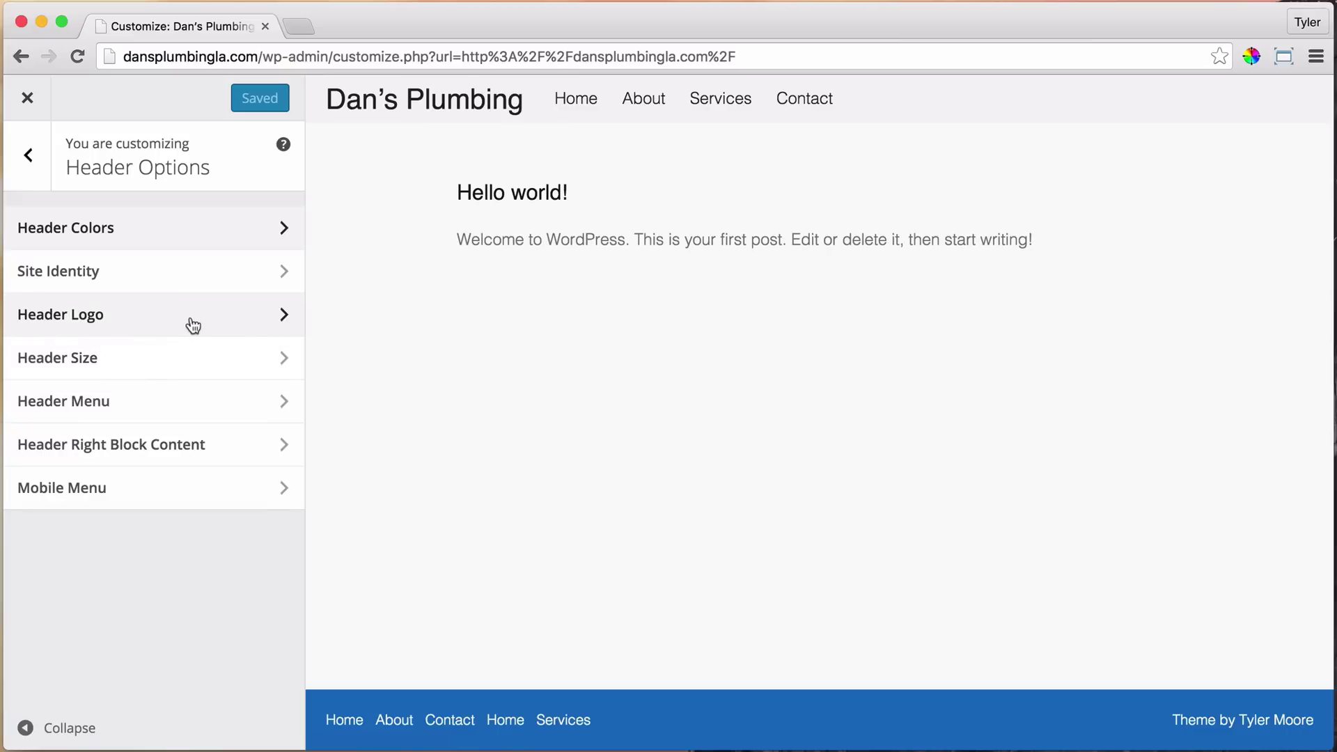
Upload logo4.png from the Desktop and choose it as the header logo image
{"action": "left_click", "coordinate": [244, 315]}
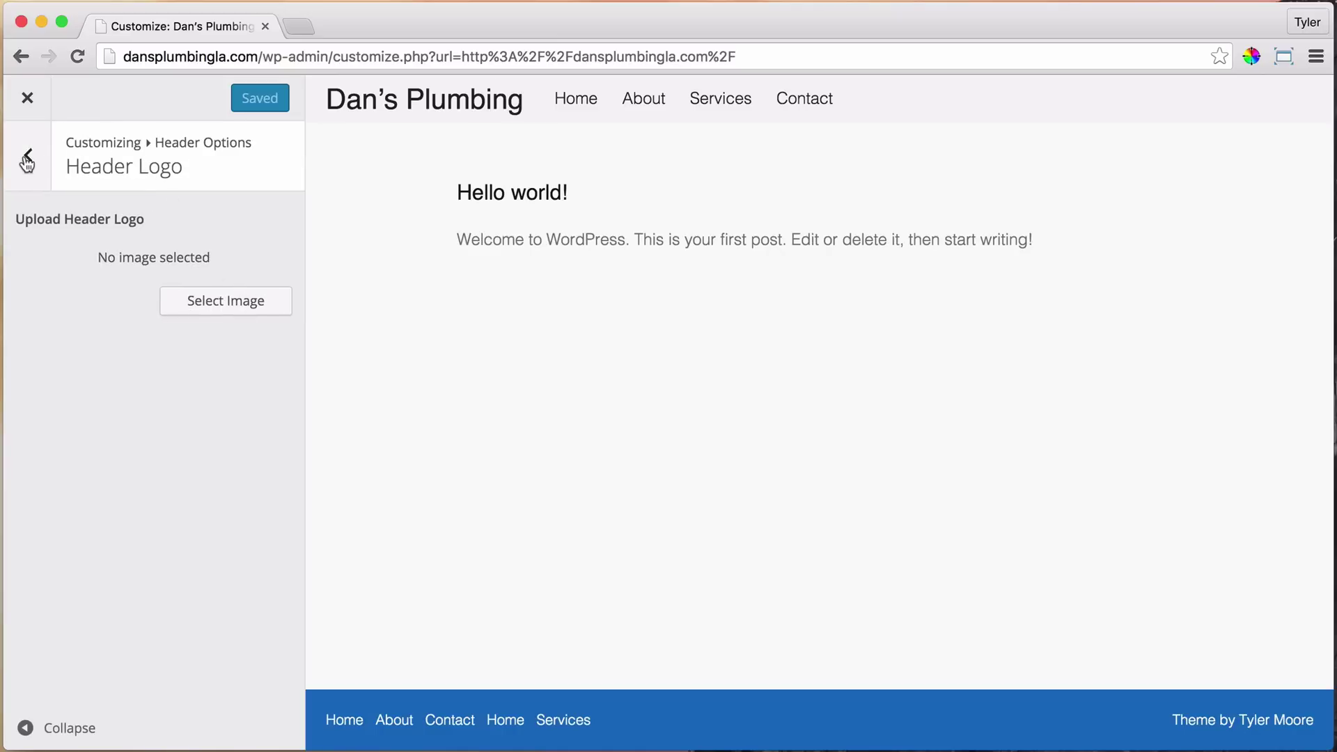
{"action": "left_click", "coordinate": [27, 156]}
{"action": "left_click", "coordinate": [195, 310]}
{"action": "left_click", "coordinate": [223, 298]}
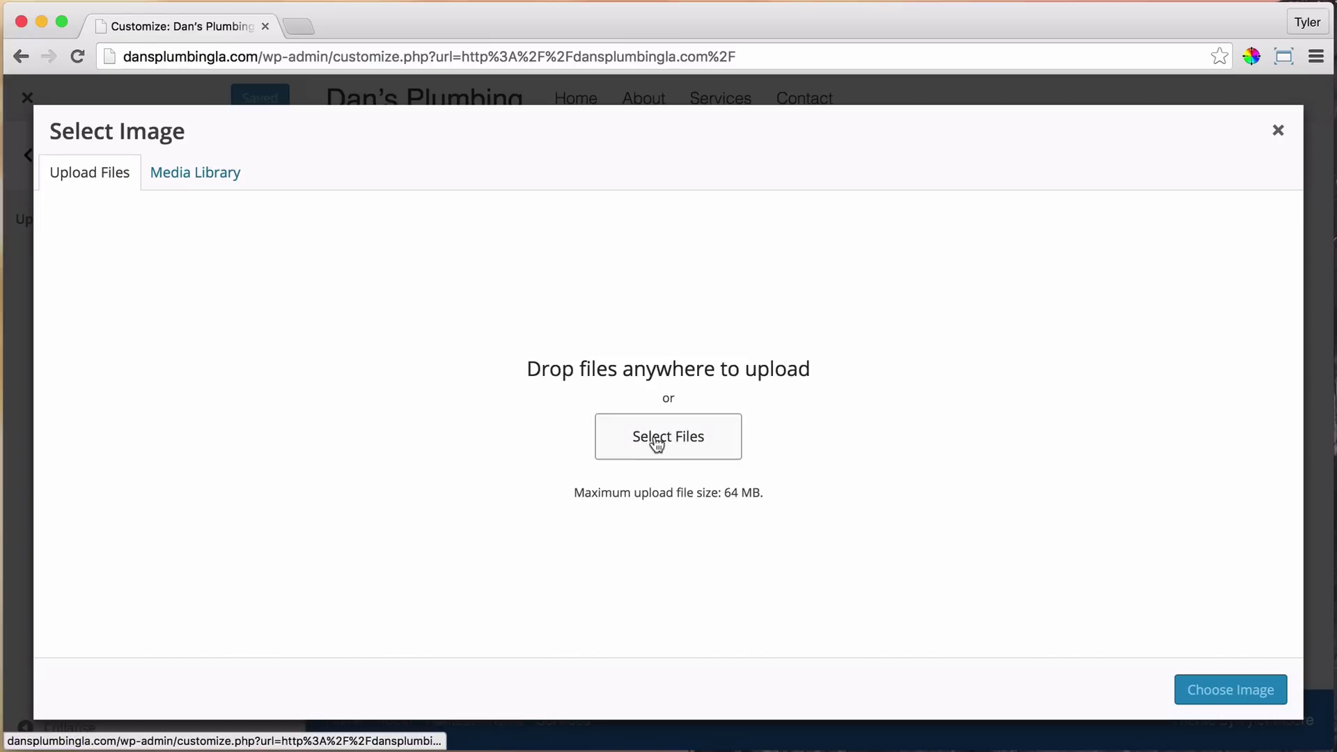
{"action": "left_click", "coordinate": [656, 442]}
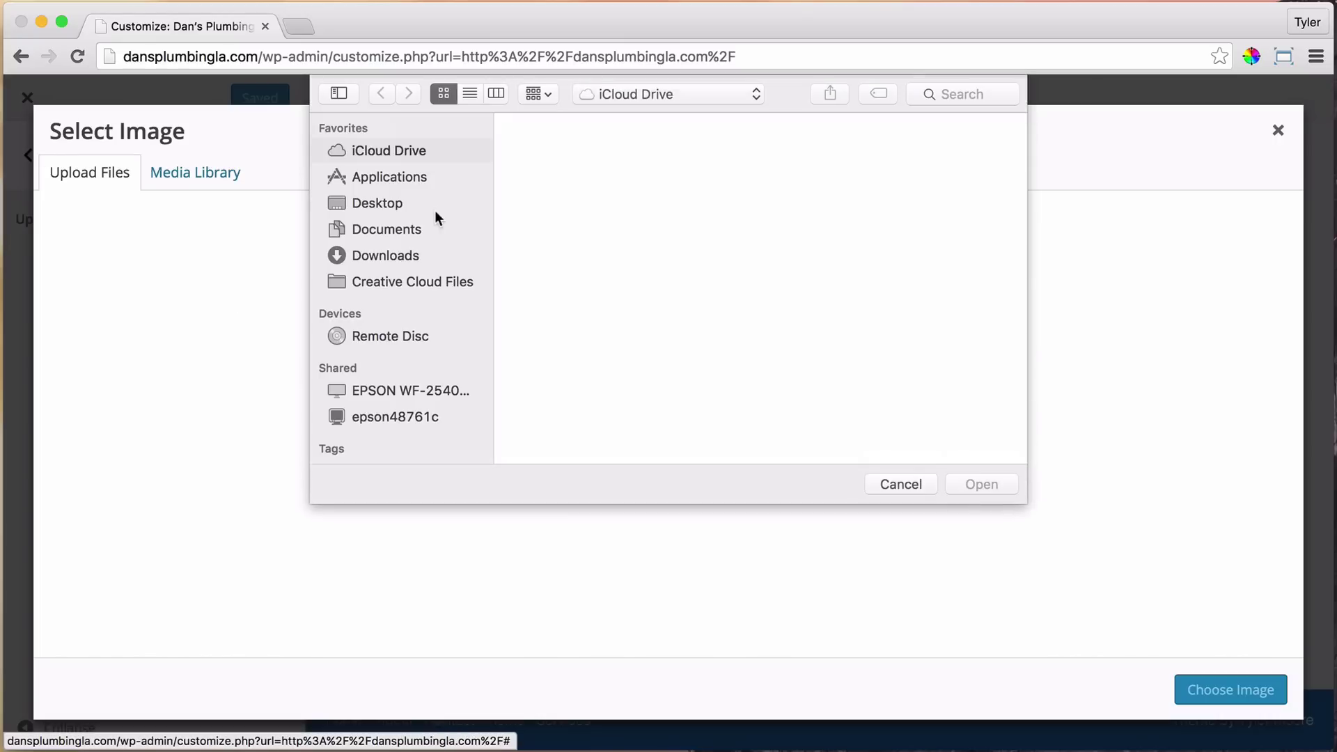
{"action": "left_click", "coordinate": [418, 204]}
{"action": "left_click", "coordinate": [555, 153]}
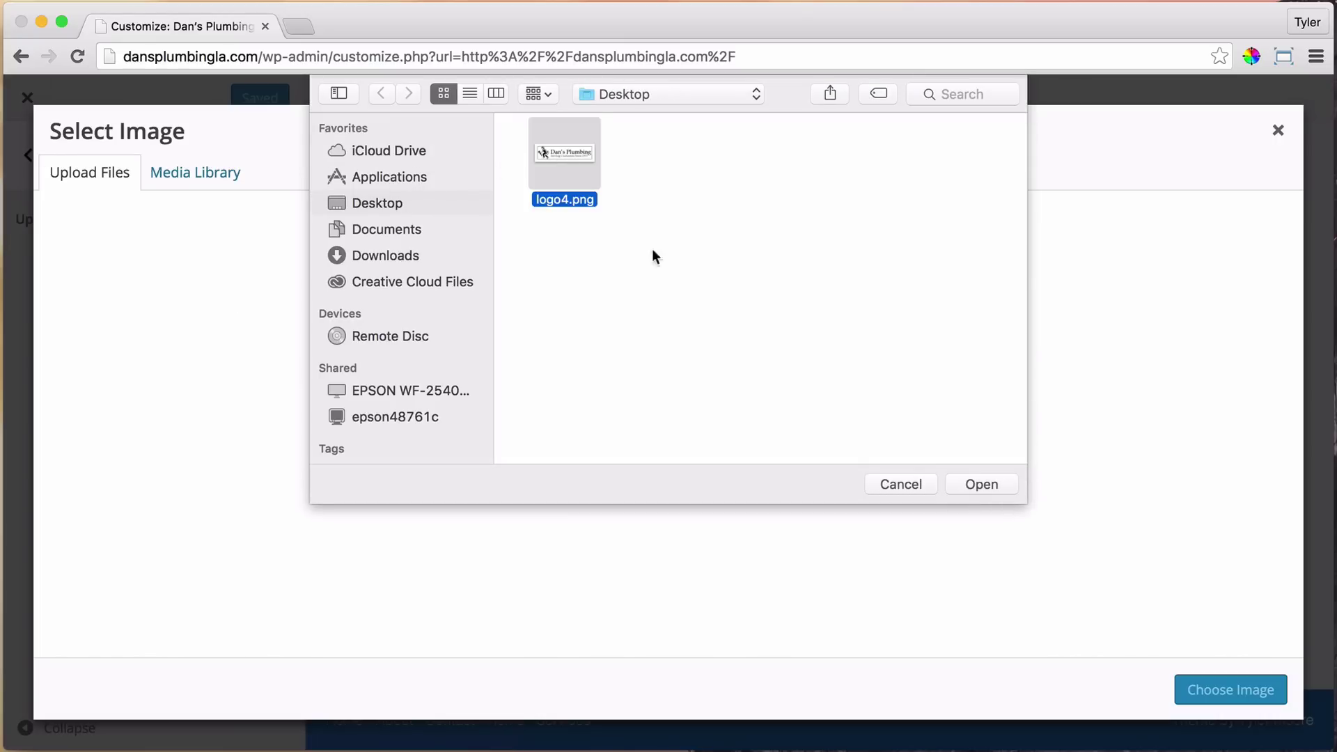
{"action": "left_click", "coordinate": [982, 485]}
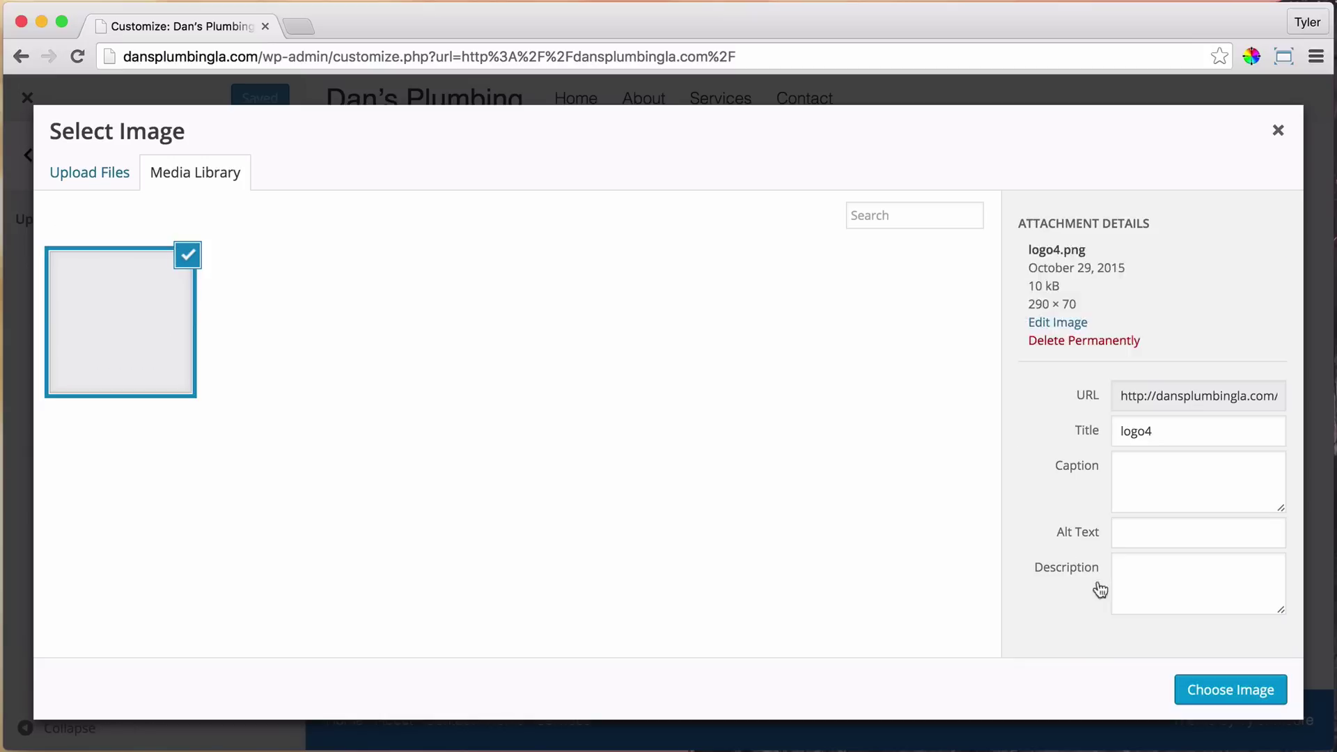
{"action": "left_click", "coordinate": [1234, 690]}
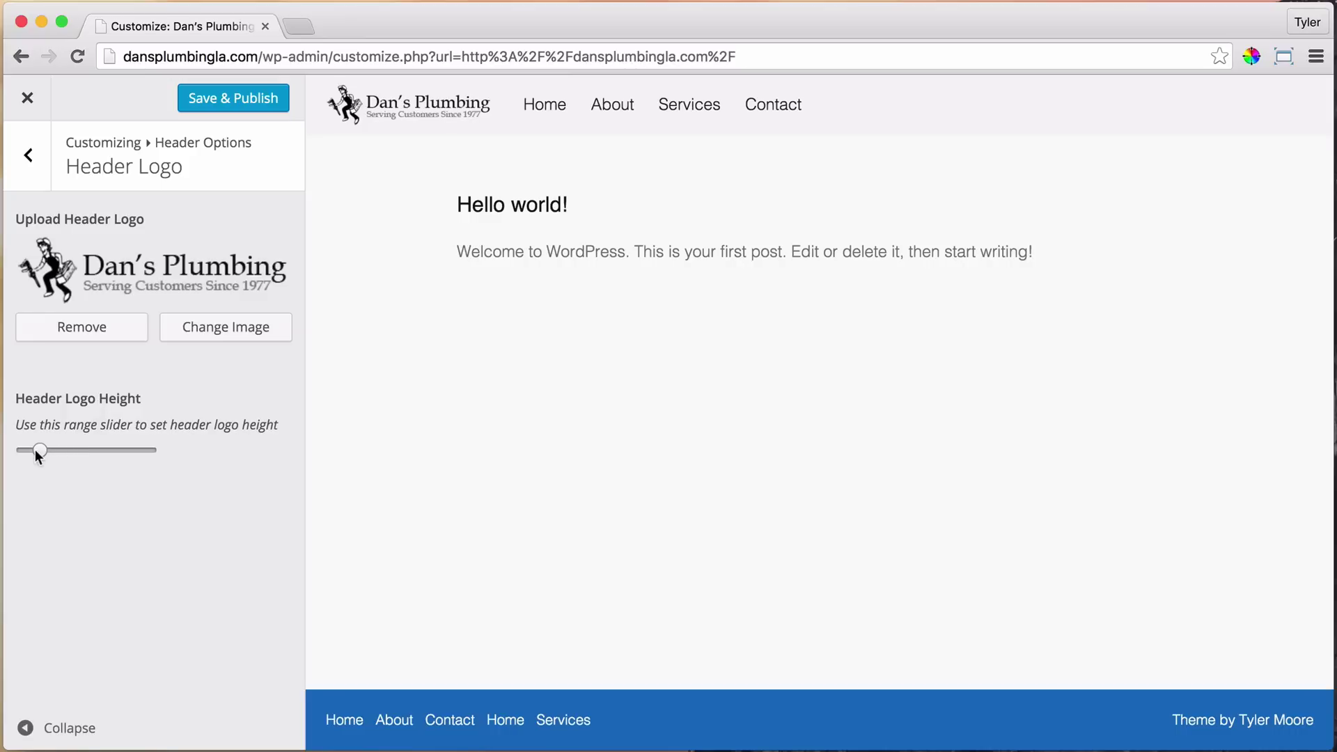
Raise the Header Logo Height slightly so the logo shows larger
{"action": "left_click_drag", "start_coordinate": [35, 452], "coordinate": [54, 449]}
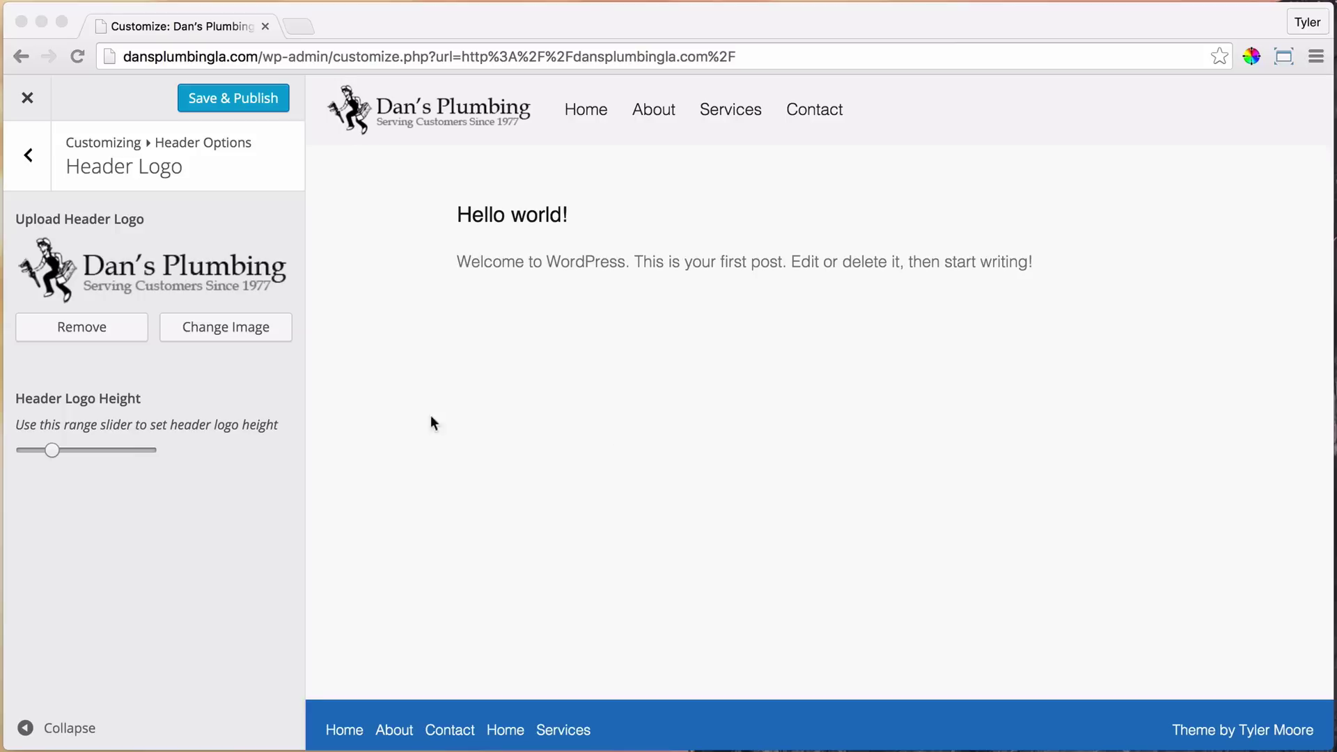
Open Header Size and try the Header Height slider, returning it to minimum
{"action": "left_click", "coordinate": [27, 156]}
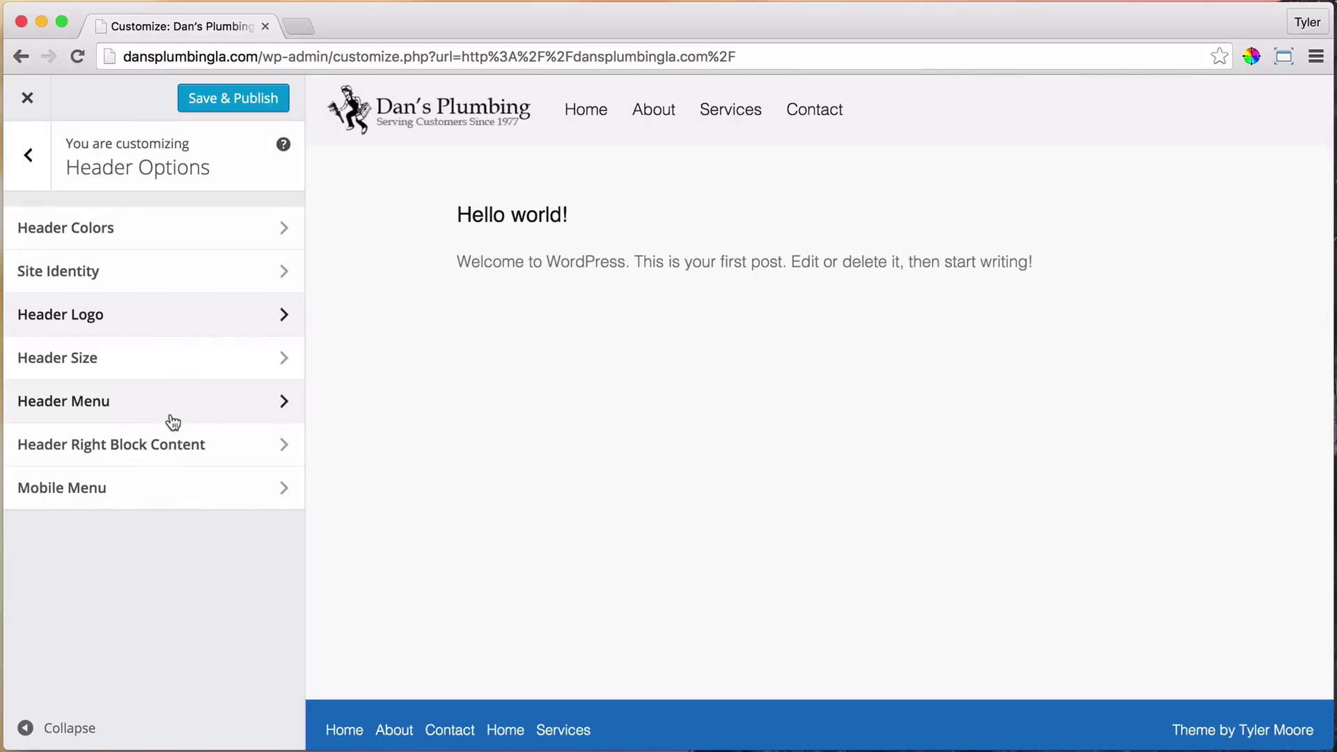
{"action": "left_click", "coordinate": [177, 357]}
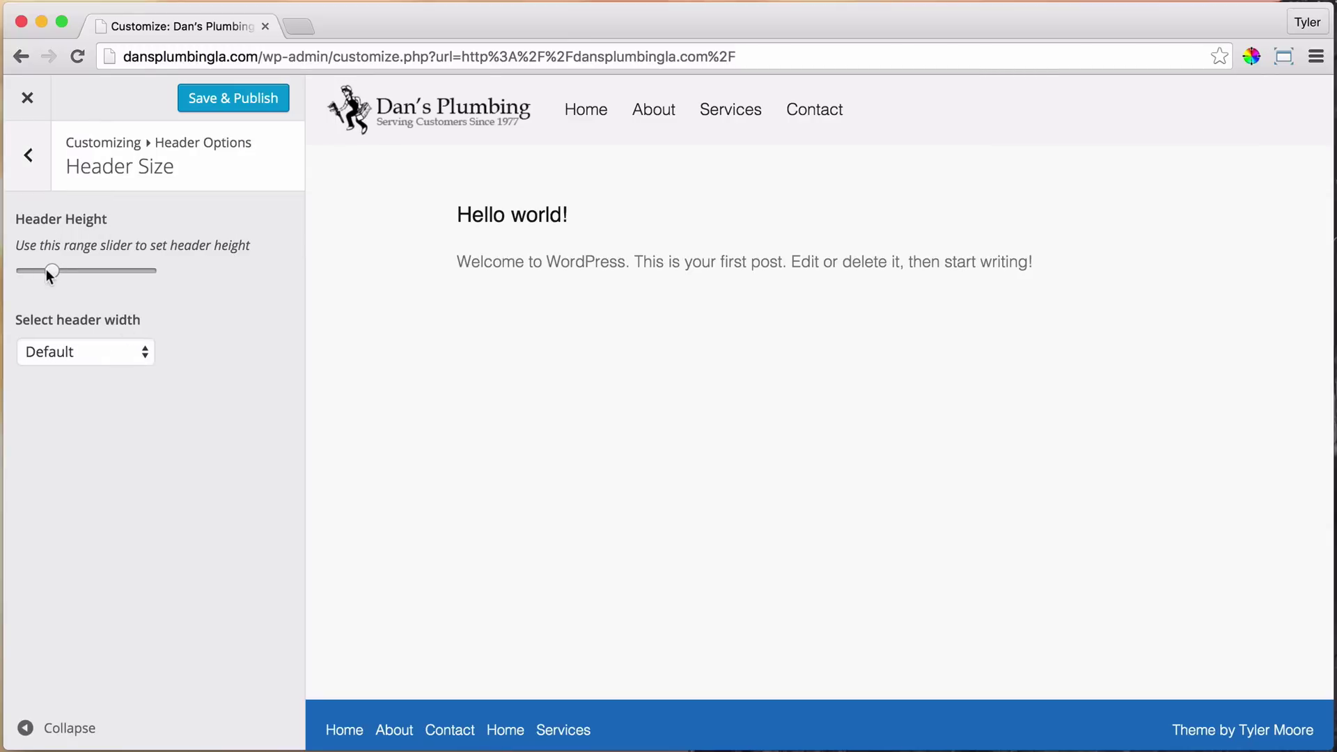
{"action": "left_click_drag", "start_coordinate": [49, 271], "coordinate": [271, 277]}
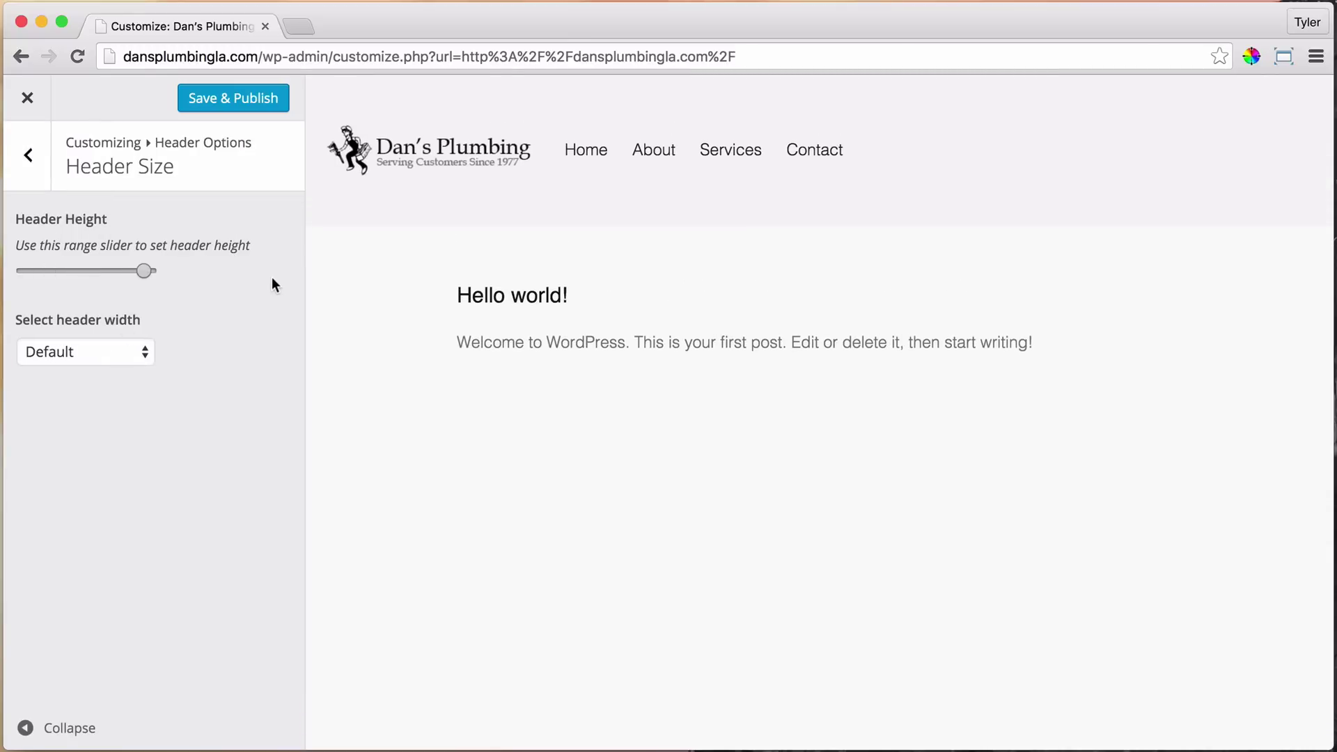
{"action": "left_click_drag", "start_coordinate": [101, 272], "coordinate": [54, 270]}
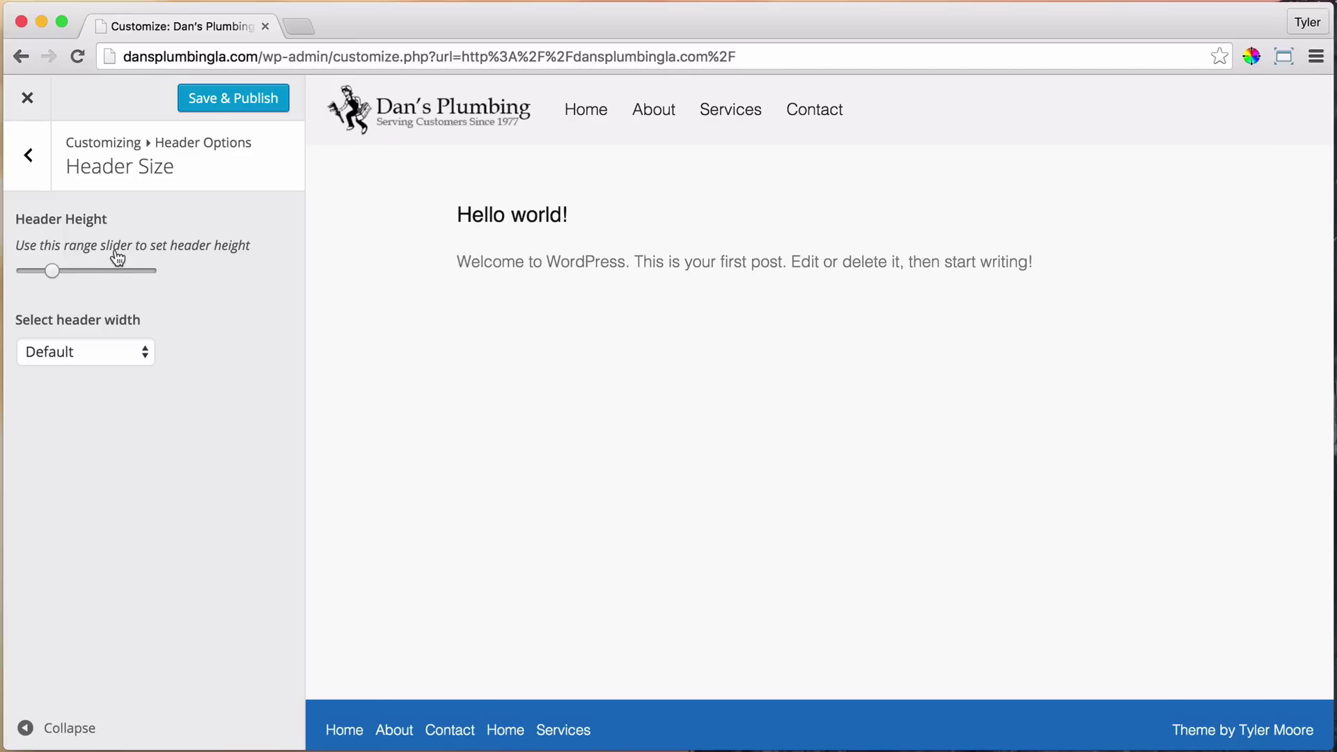
Set the header width to Full Width instead of Default
{"action": "left_click", "coordinate": [137, 358]}
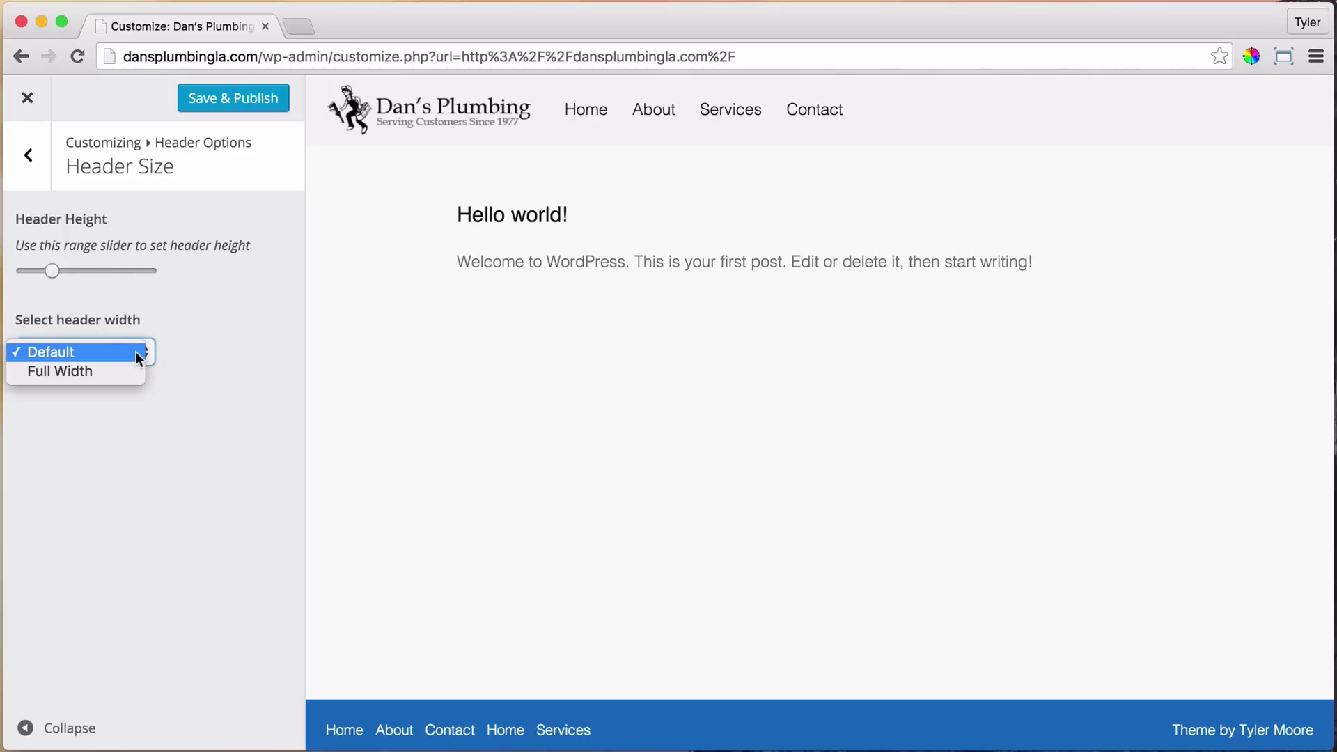
{"action": "left_click", "coordinate": [168, 338]}
{"action": "left_click", "coordinate": [129, 352]}
{"action": "left_click", "coordinate": [94, 370]}
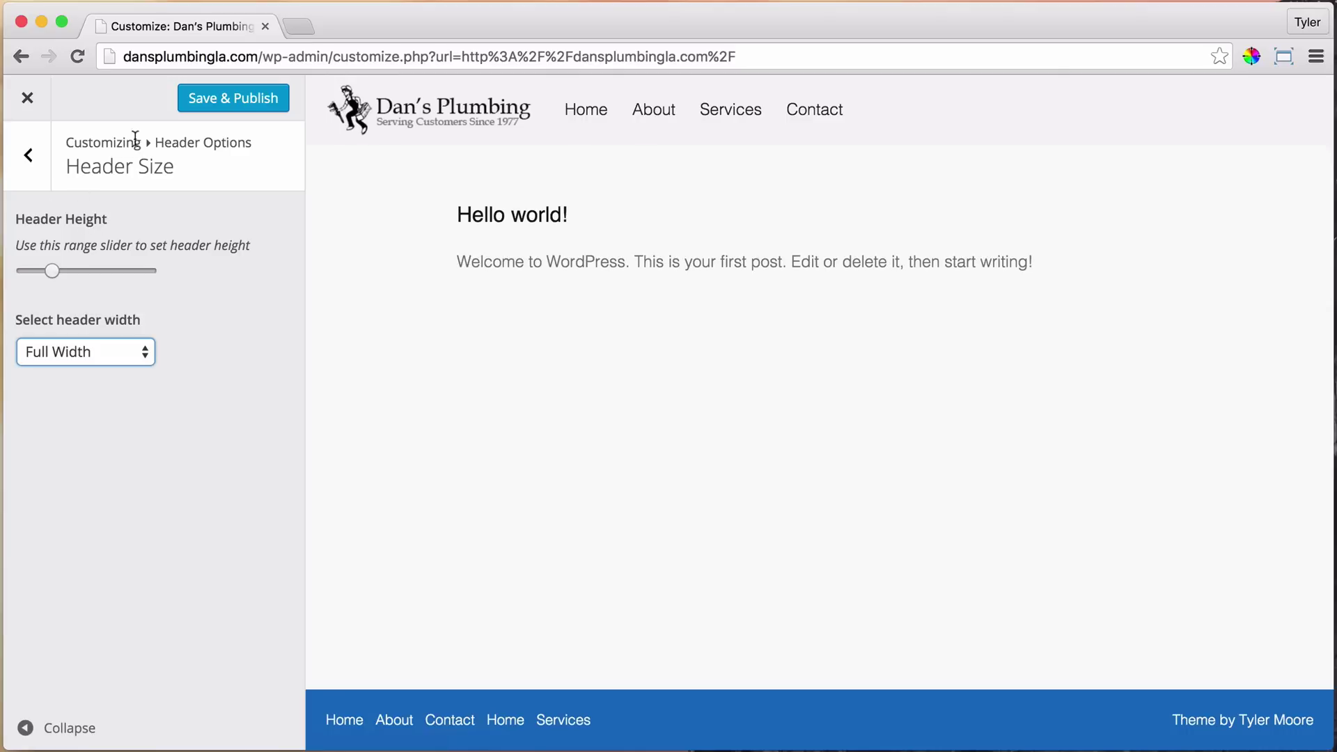
Publish the header changes and exit the Customizer to view the live site
{"action": "left_click", "coordinate": [240, 98]}
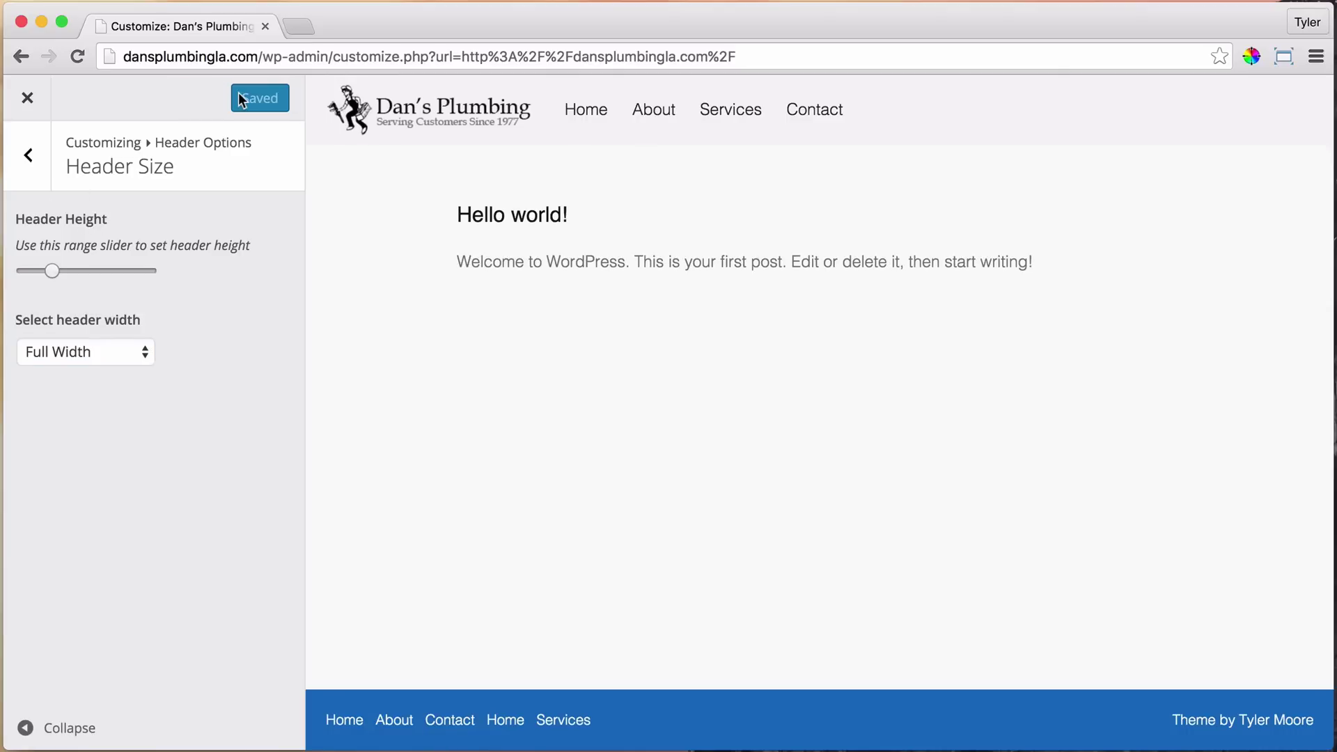
{"action": "left_click", "coordinate": [27, 97]}
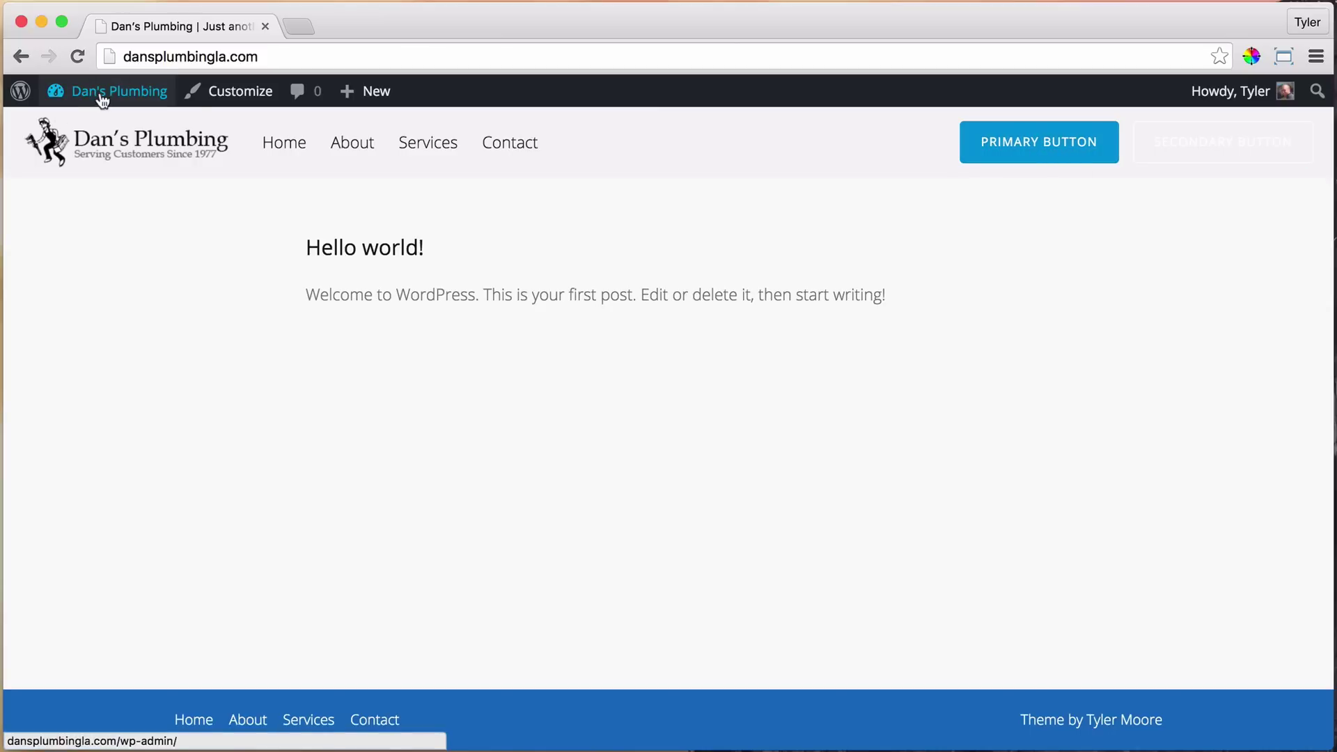
In the Customizer, set the Header Right Block Content to show Buttons
{"action": "left_click", "coordinate": [235, 104]}
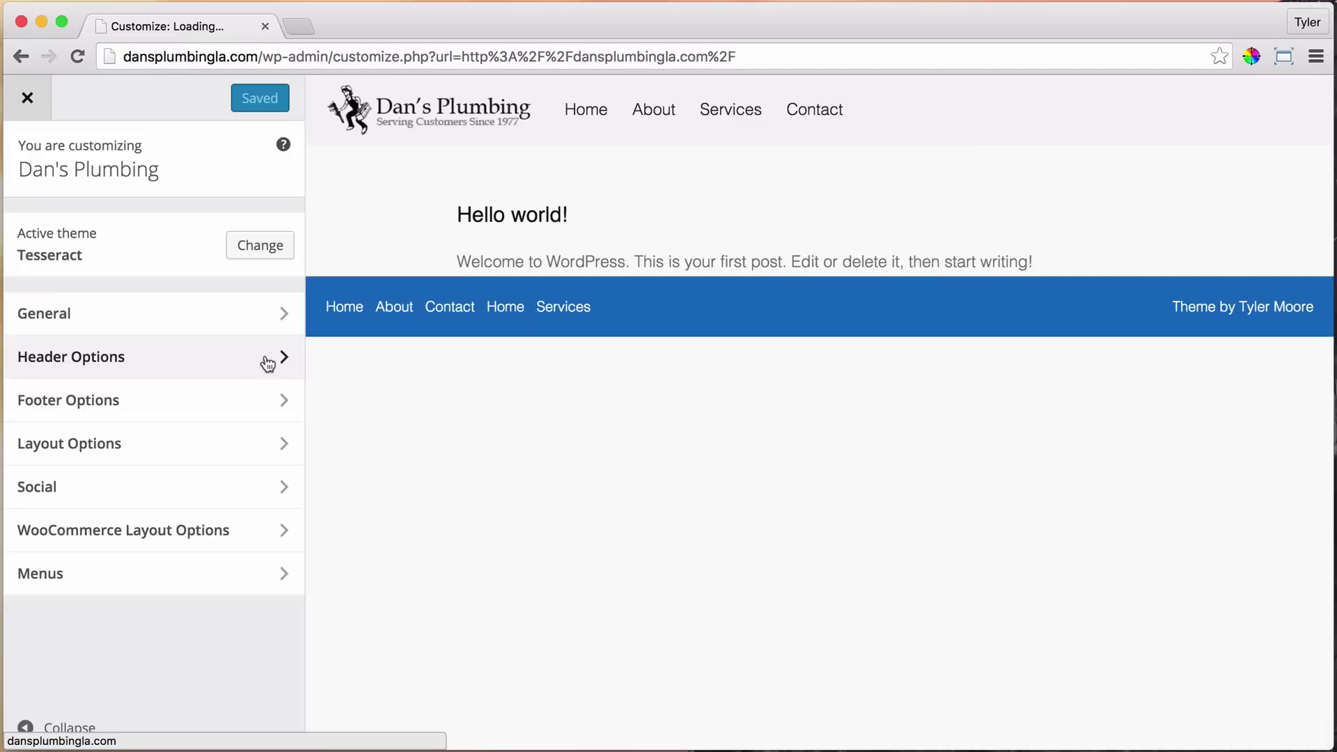
{"action": "left_click", "coordinate": [281, 361]}
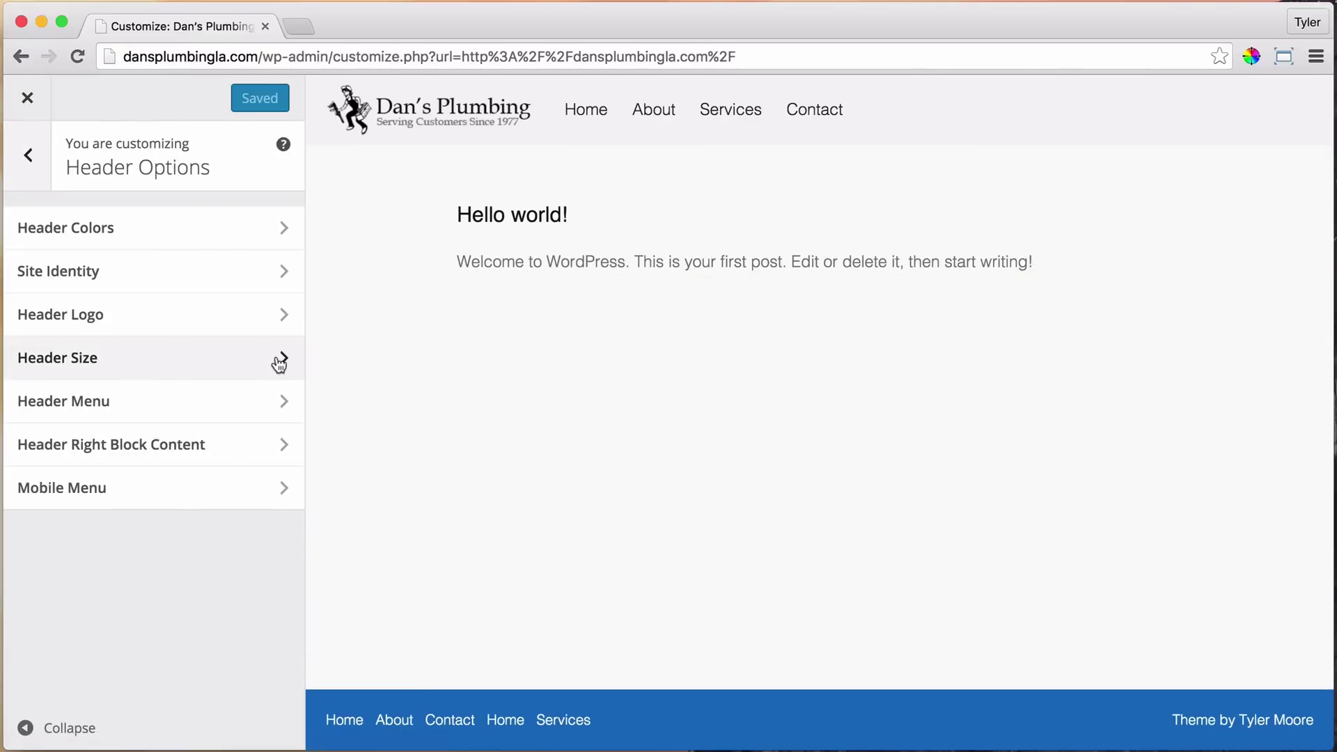
{"action": "left_click", "coordinate": [214, 454]}
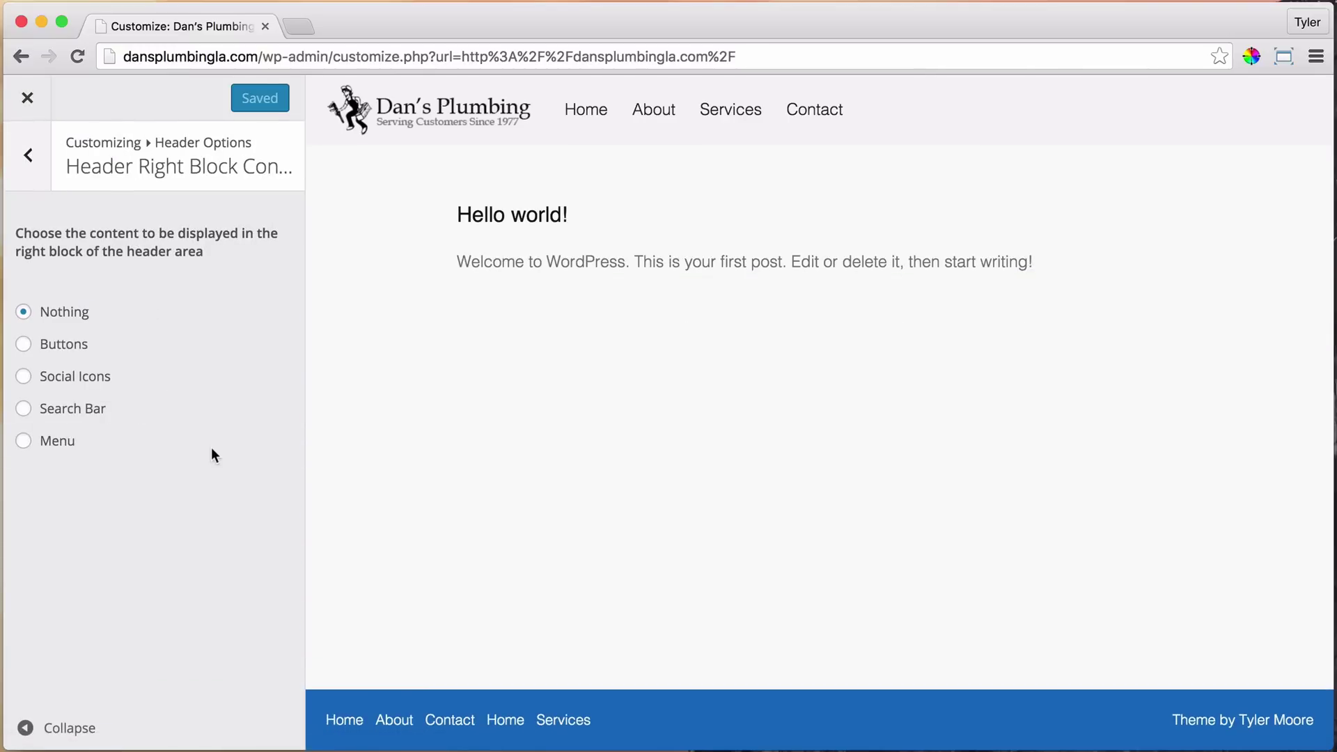
{"action": "left_click", "coordinate": [23, 346]}
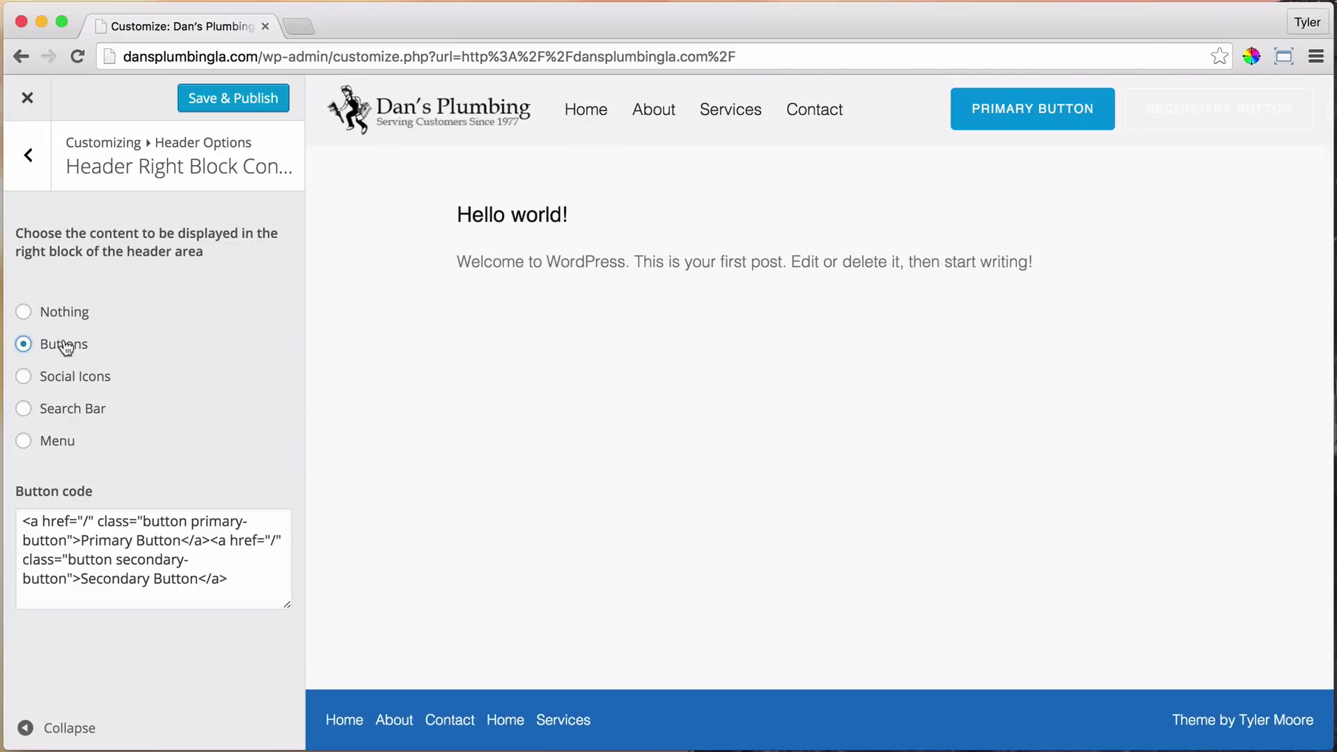
Replace the button code with the business phone number, publish, and view the live site
{"action": "left_click_drag", "start_coordinate": [257, 585], "coordinate": [23, 521]}
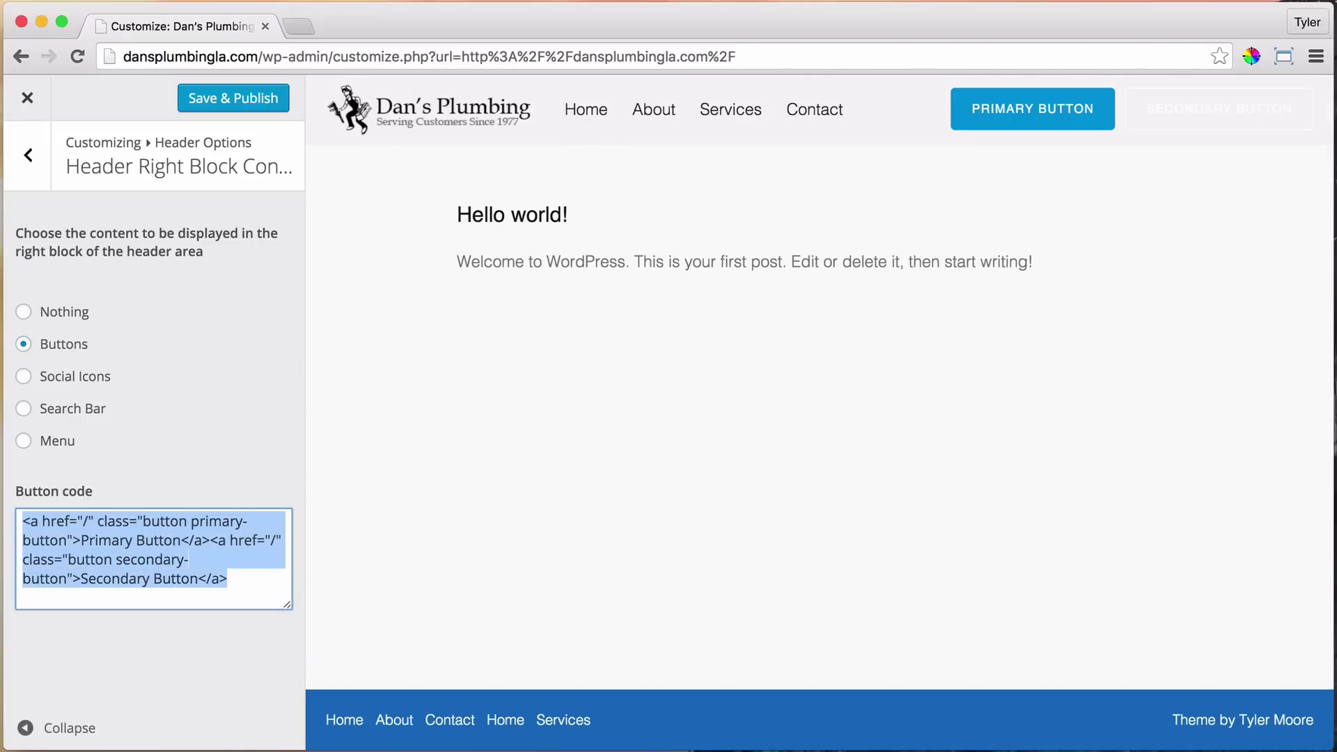
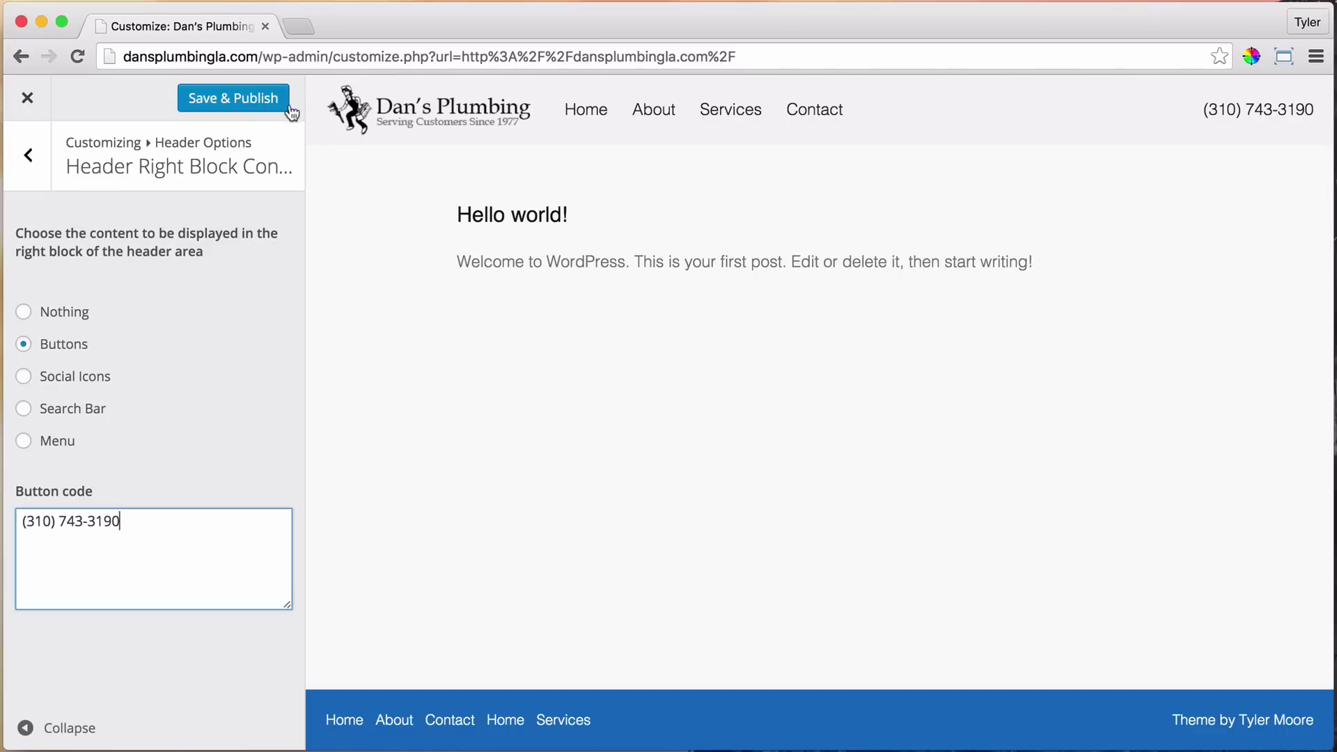
{"action": "left_click", "coordinate": [231, 104]}
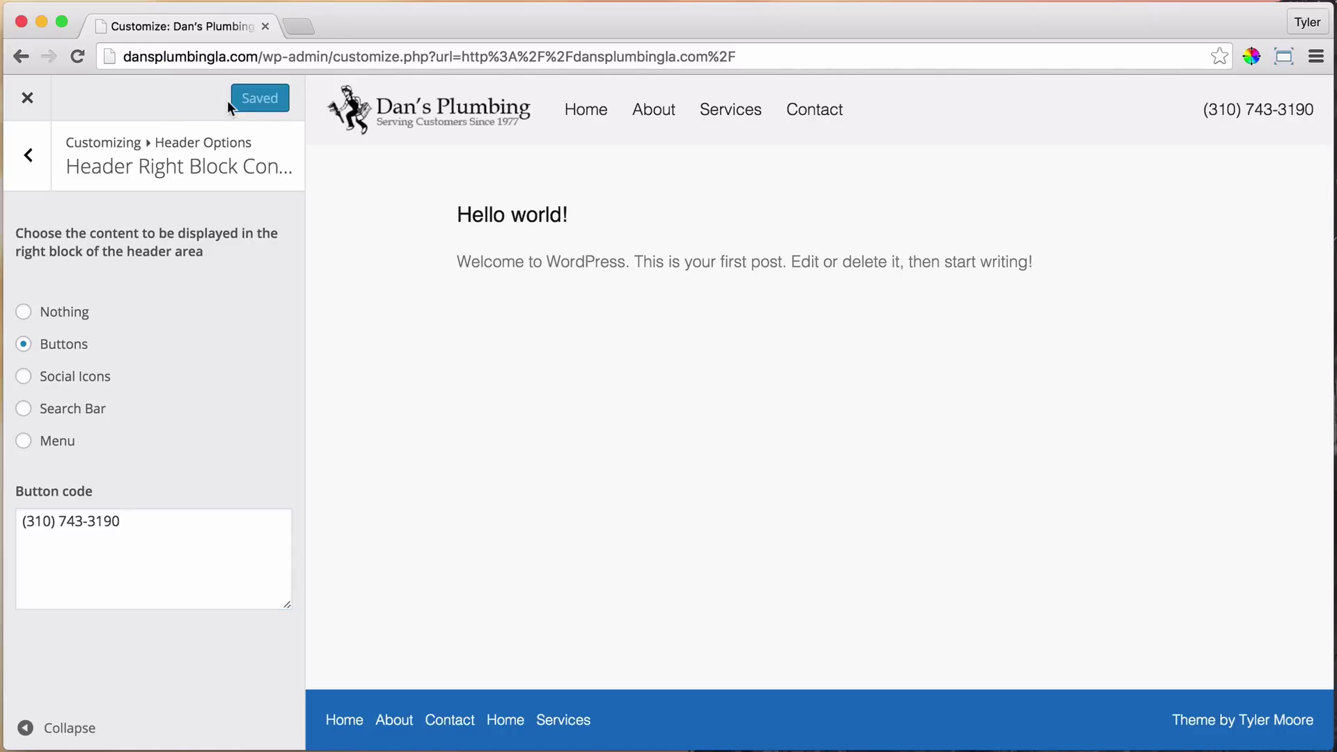
{"action": "left_click", "coordinate": [30, 99]}
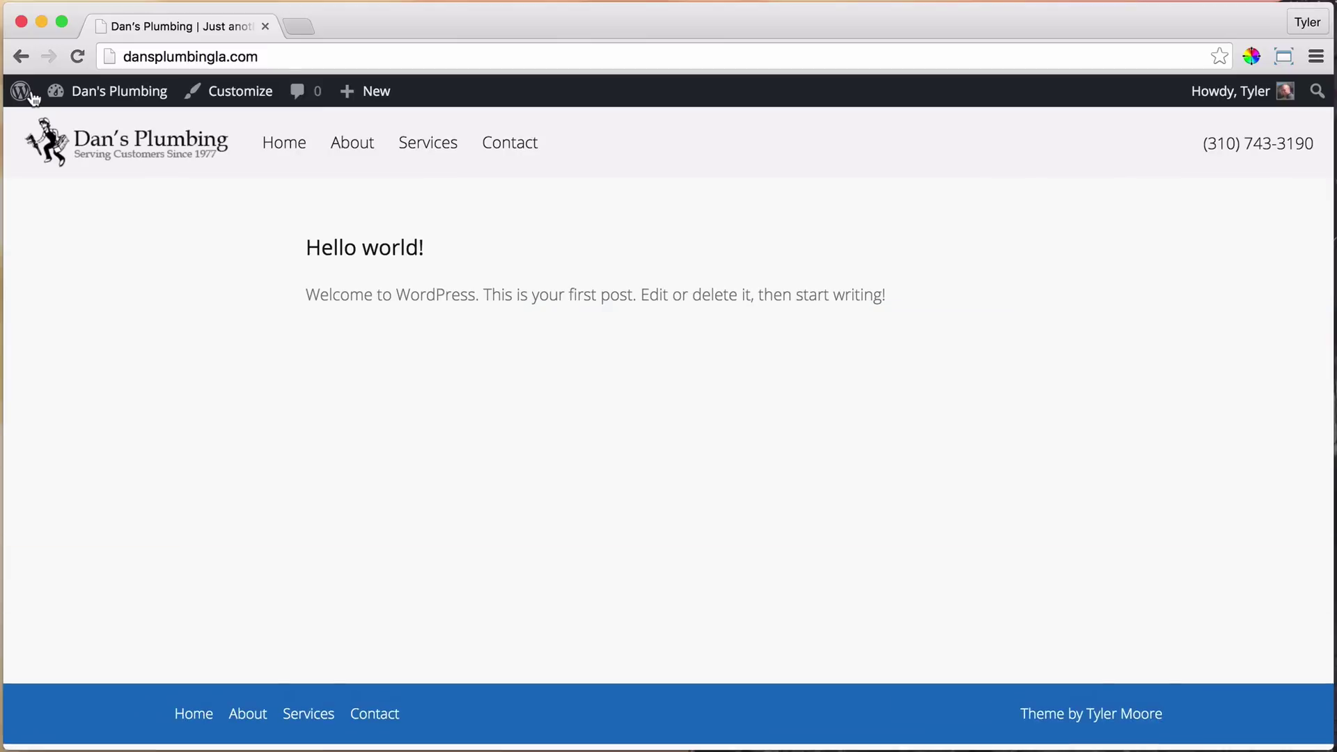